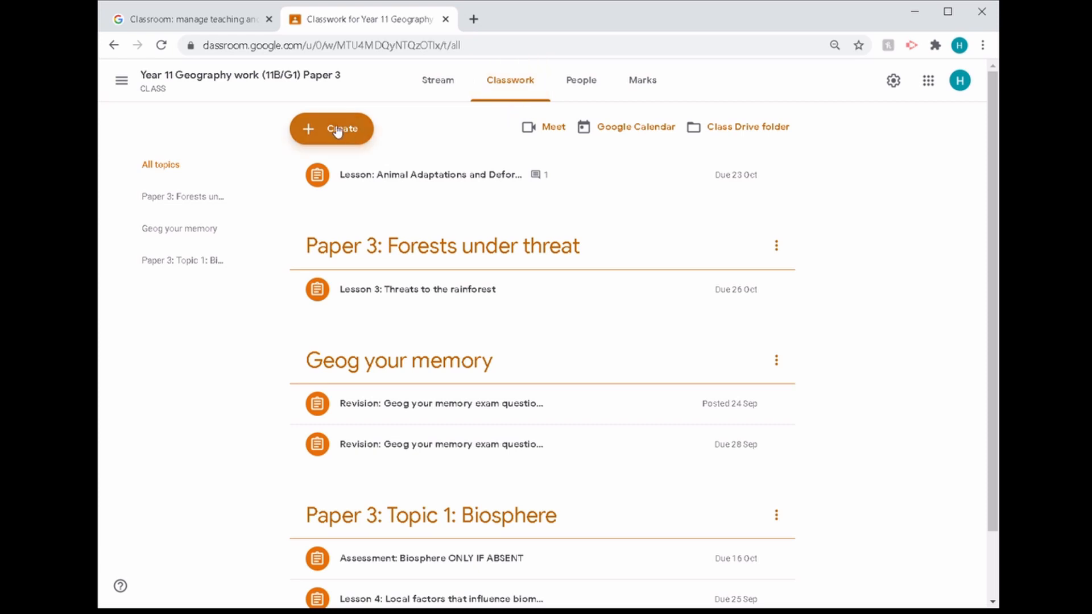
Step: Create a new assignment and set its Lesson 3 global biome distribution worksheet to make a copy for each student
left_click(333, 130)
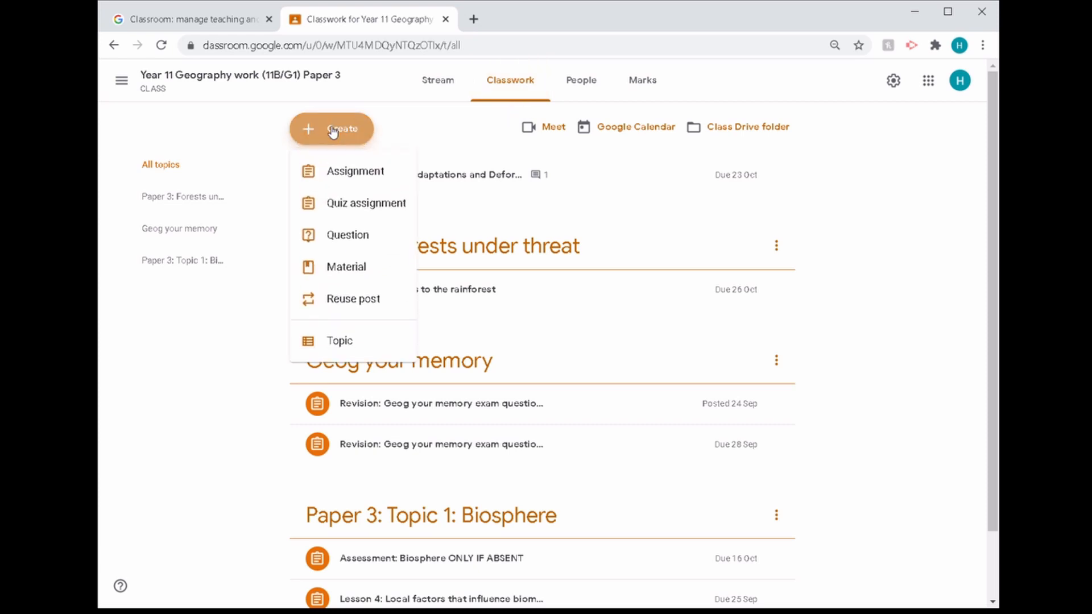
left_click(396, 179)
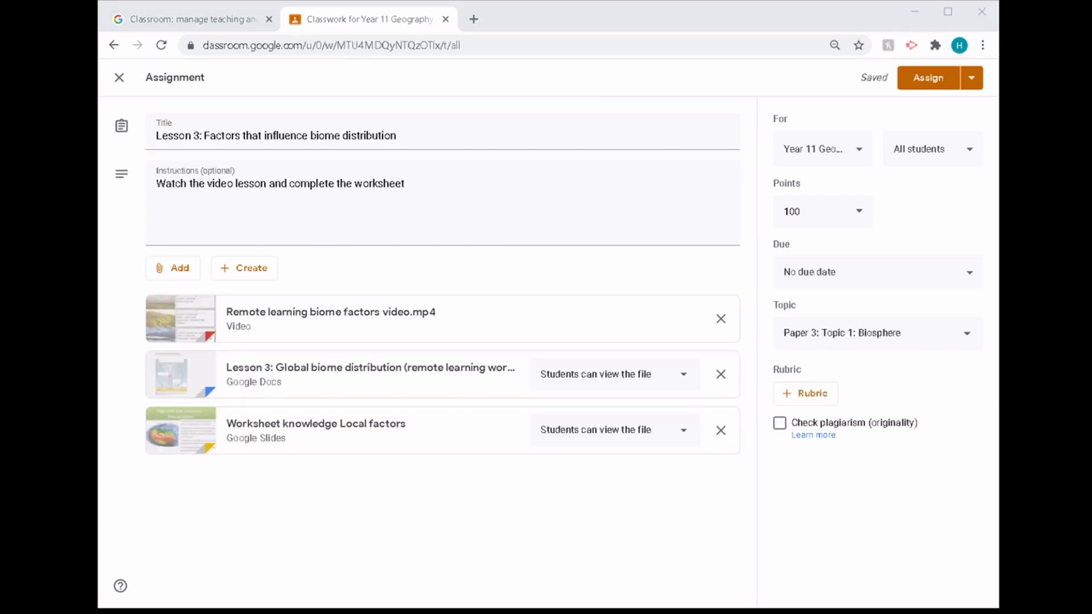
left_click(639, 502)
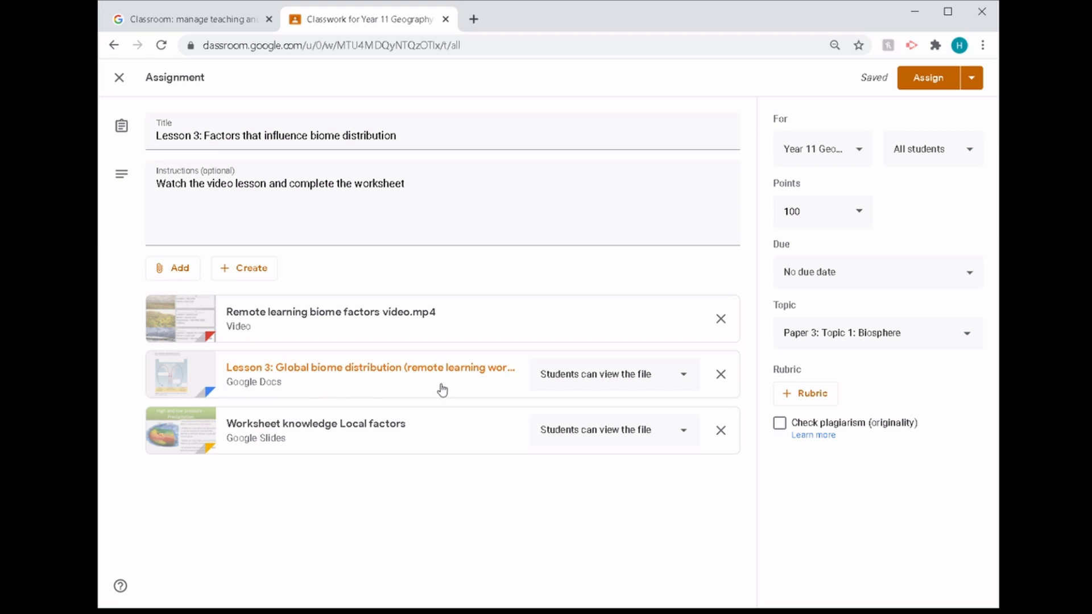
left_click(569, 392)
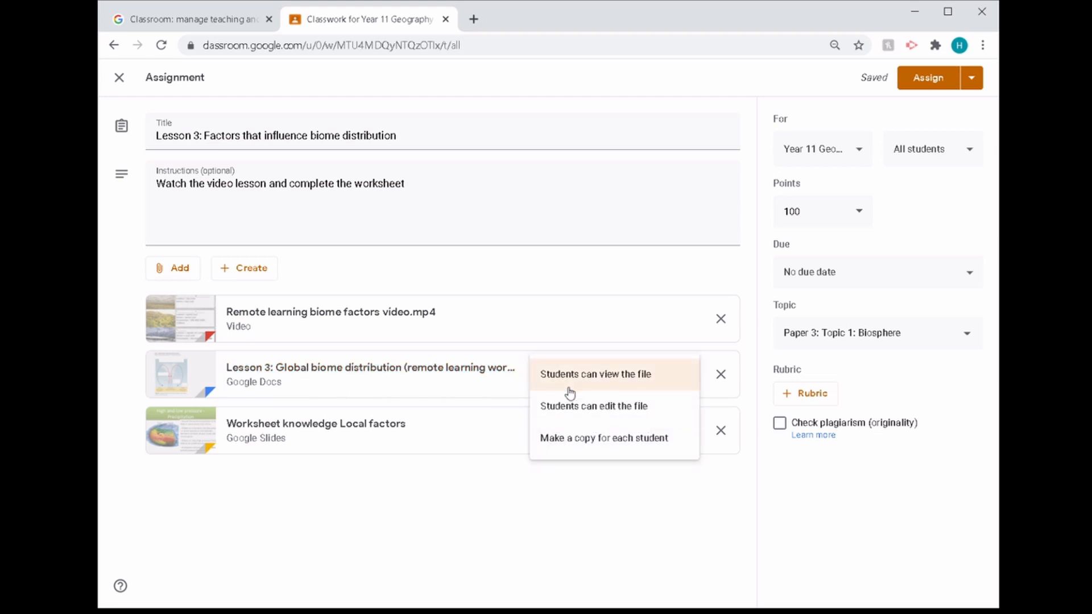
left_click(676, 443)
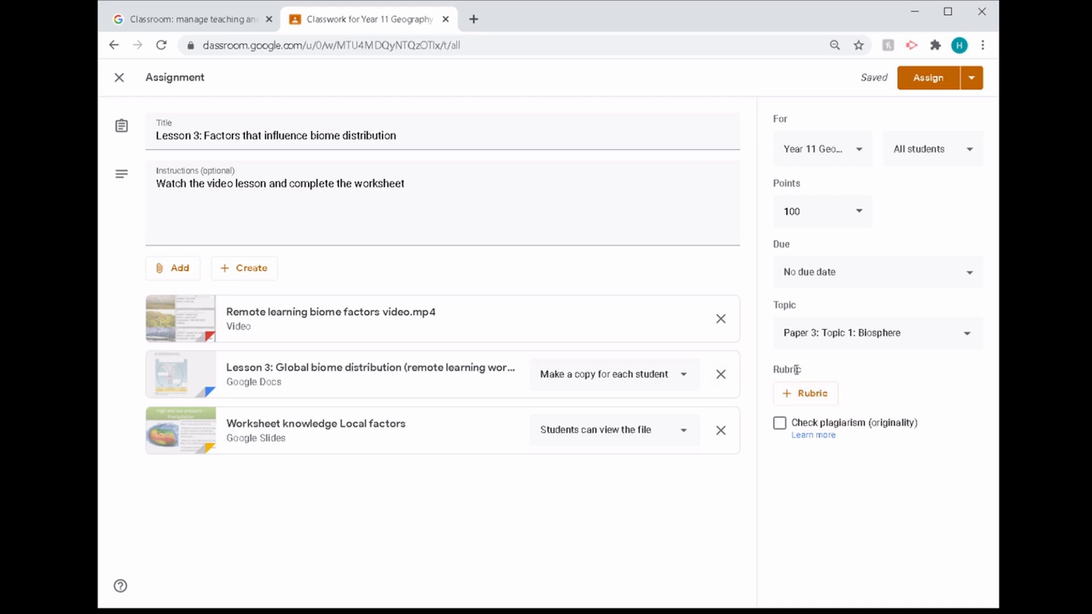
Step: Create a rubric for the assignment and title its first criterion "Effort"
left_click(804, 398)
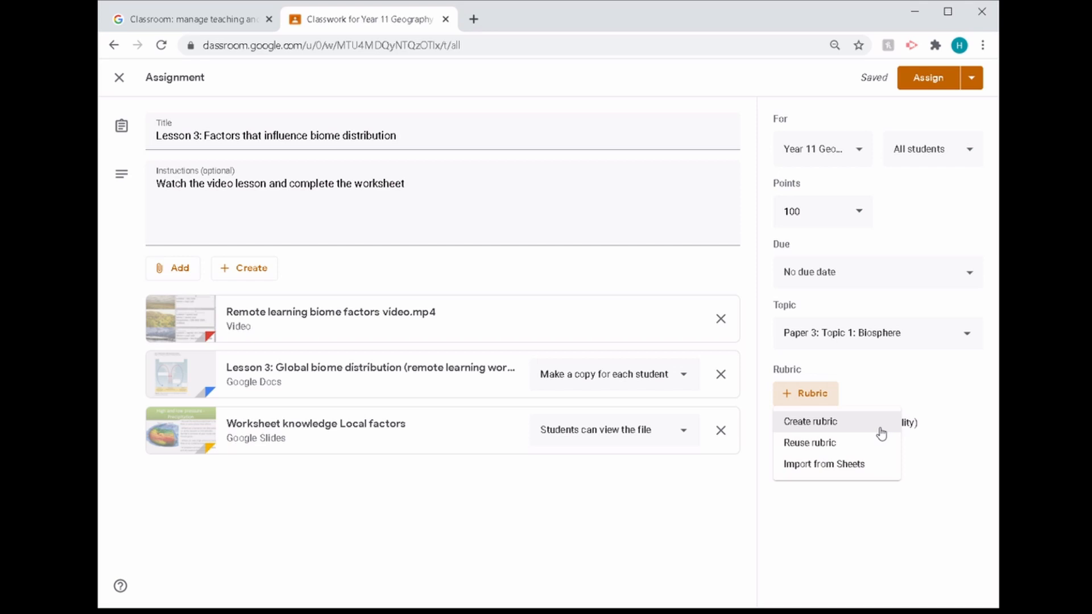
left_click(881, 433)
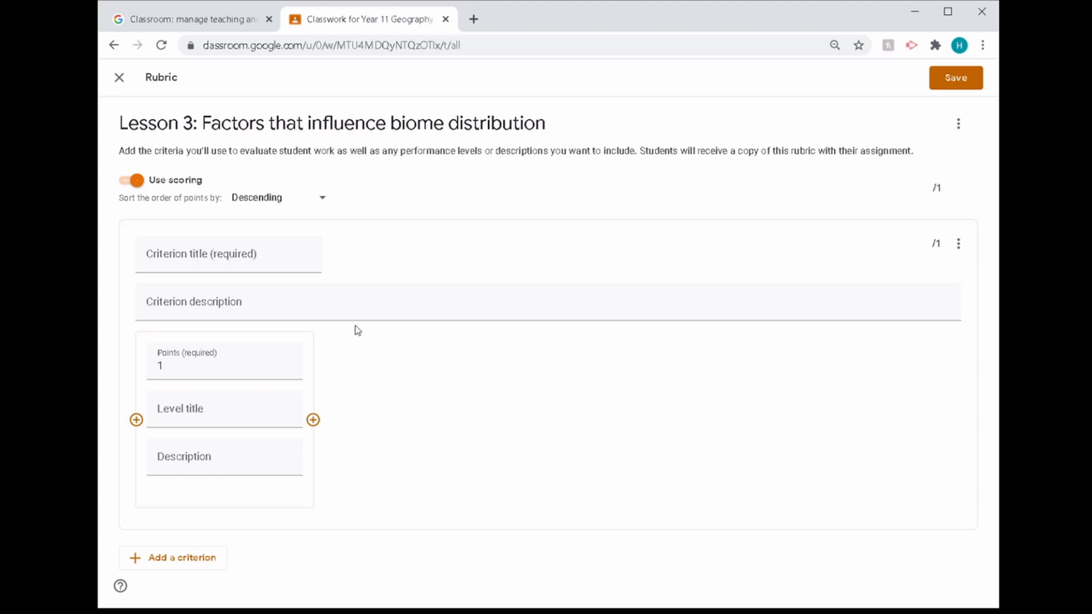
left_click(294, 261)
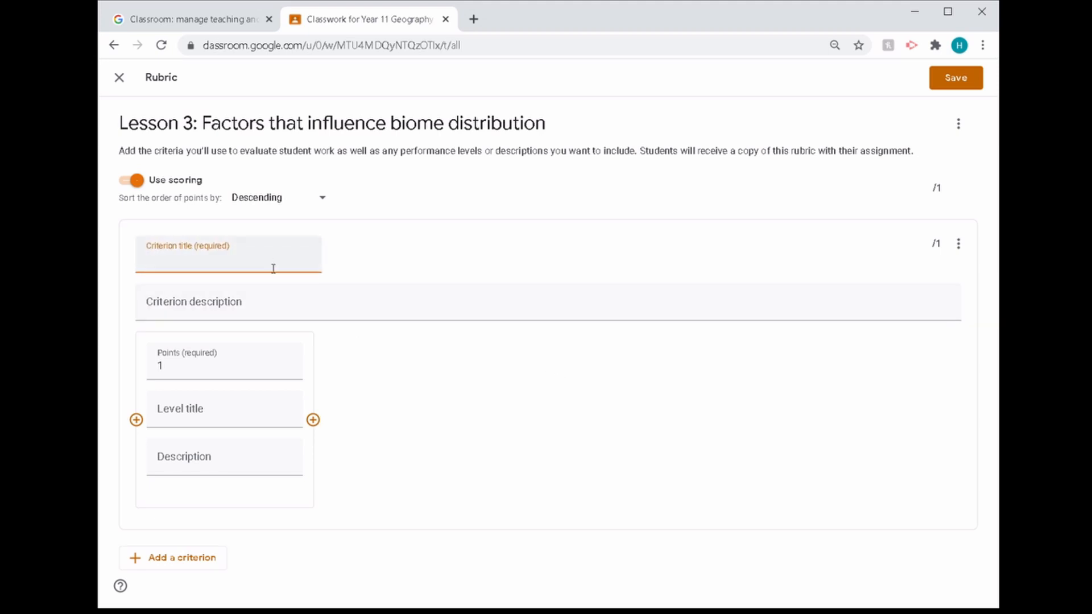
left_click(294, 399)
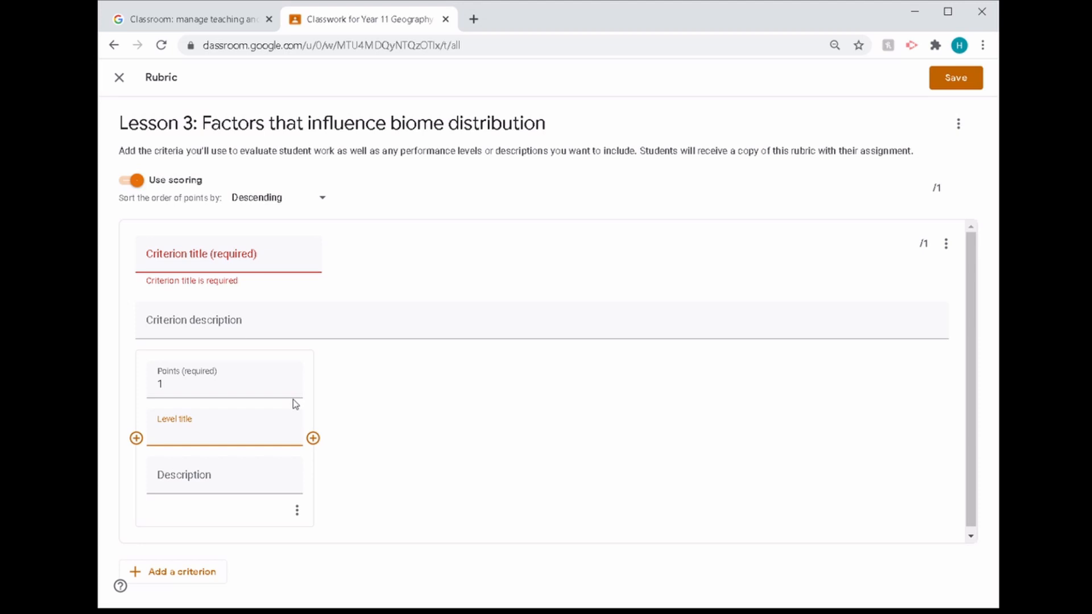
left_click(227, 257)
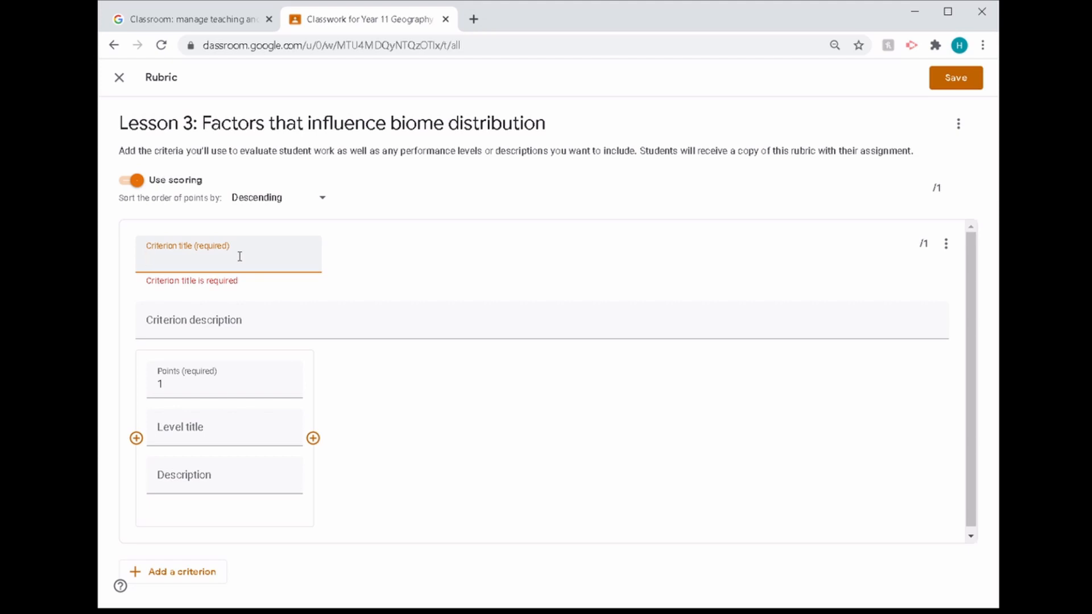
type("Effort")
Step: Add two more levels to the Effort criterion, worth 2 and 3 points
left_click(319, 447)
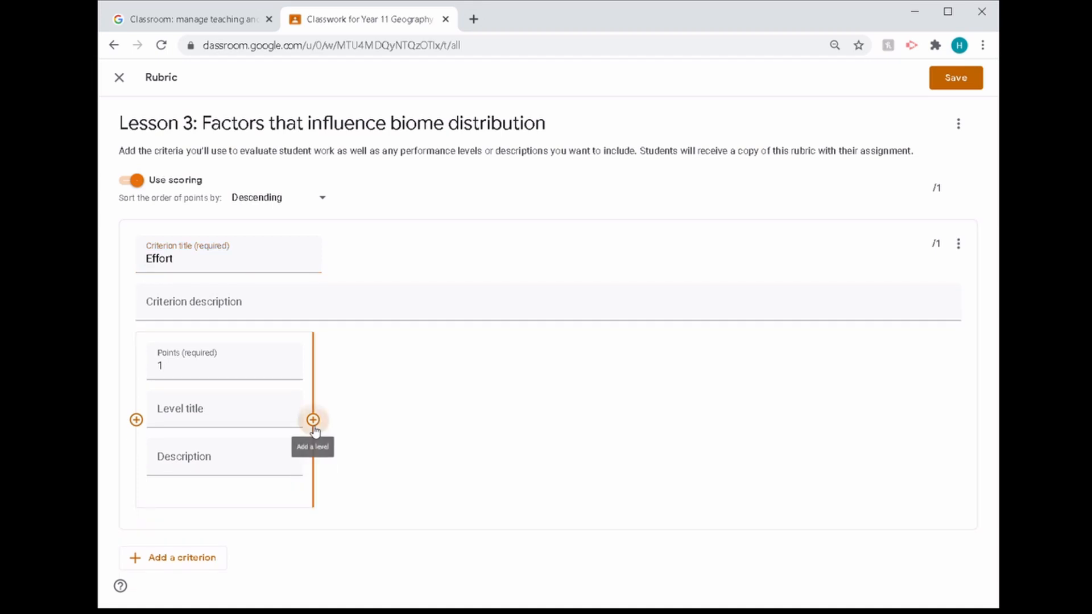
left_click(313, 422)
left_click(491, 421)
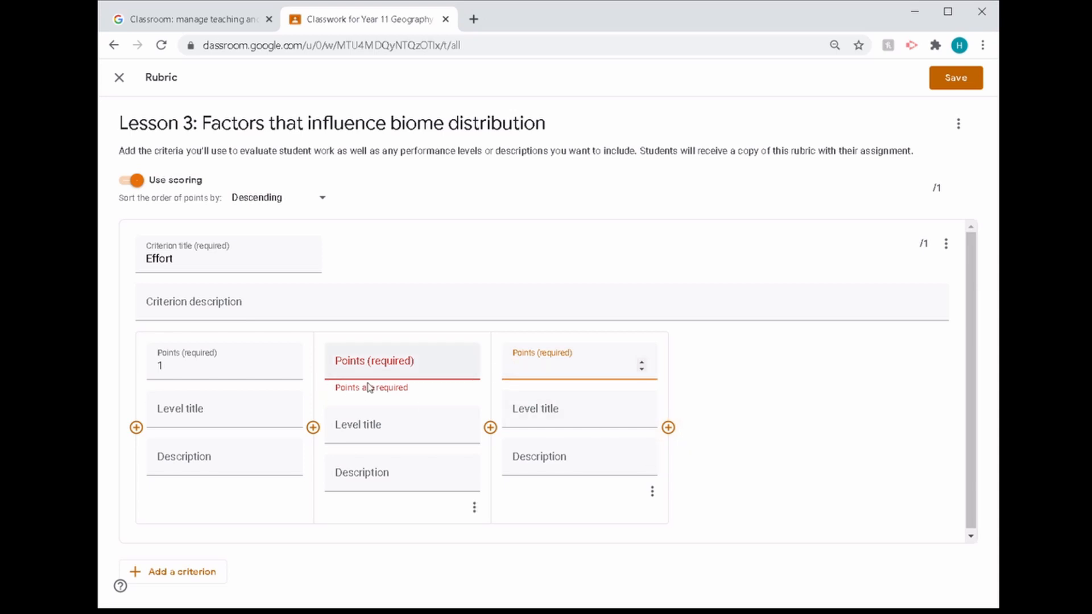
left_click(387, 361)
type("2")
left_click(542, 359)
type("3")
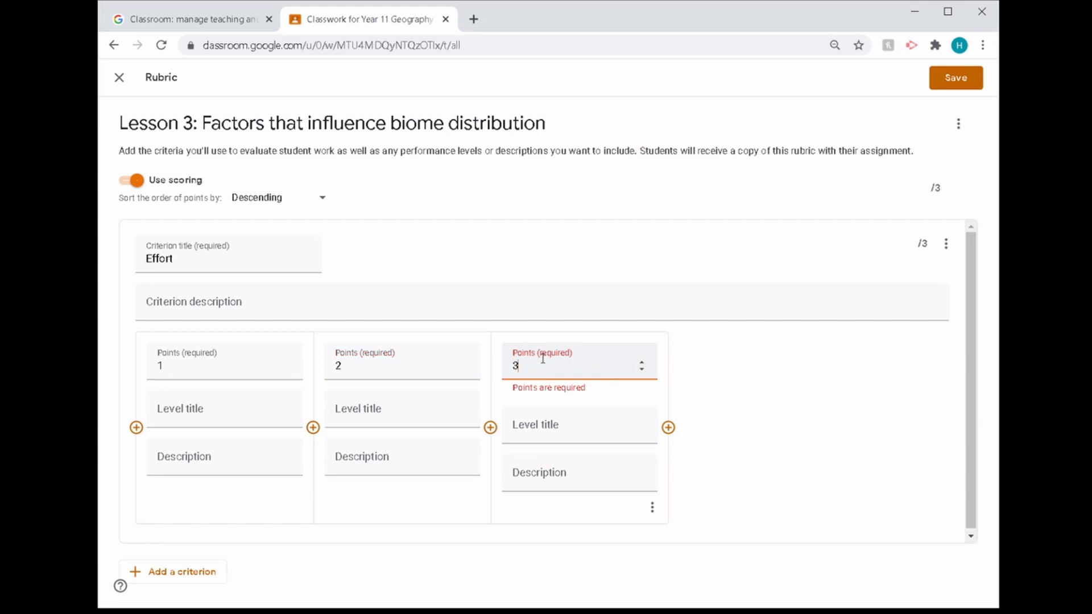
Step: Add two further levels to the Effort criterion, worth 4 and 5 points
left_click(671, 432)
left_click(670, 430)
type("4")
left_click(873, 364)
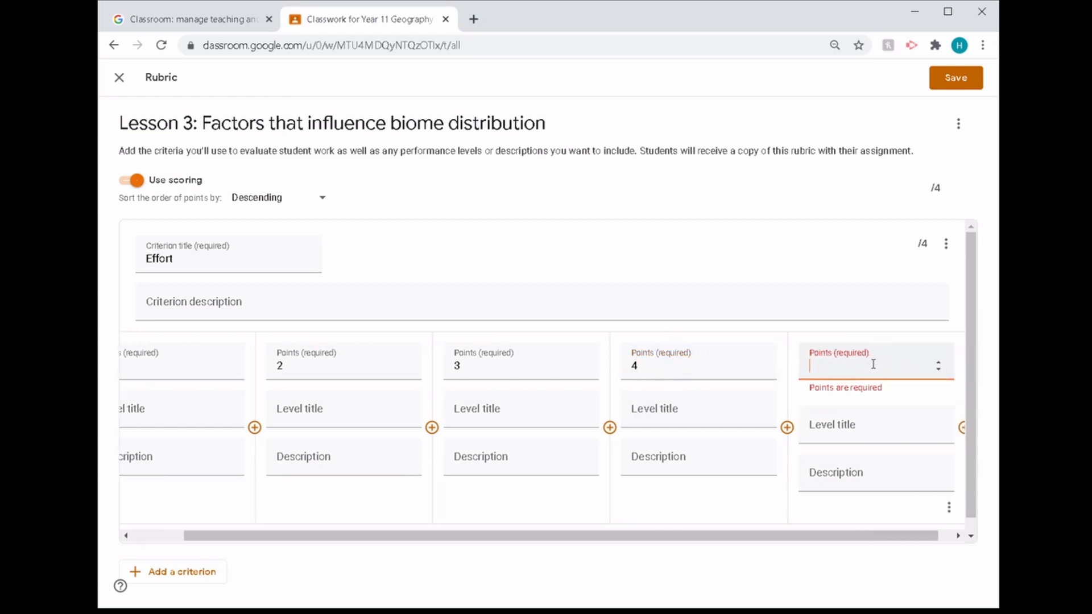
type("5")
scroll(645, 438, "left", 2)
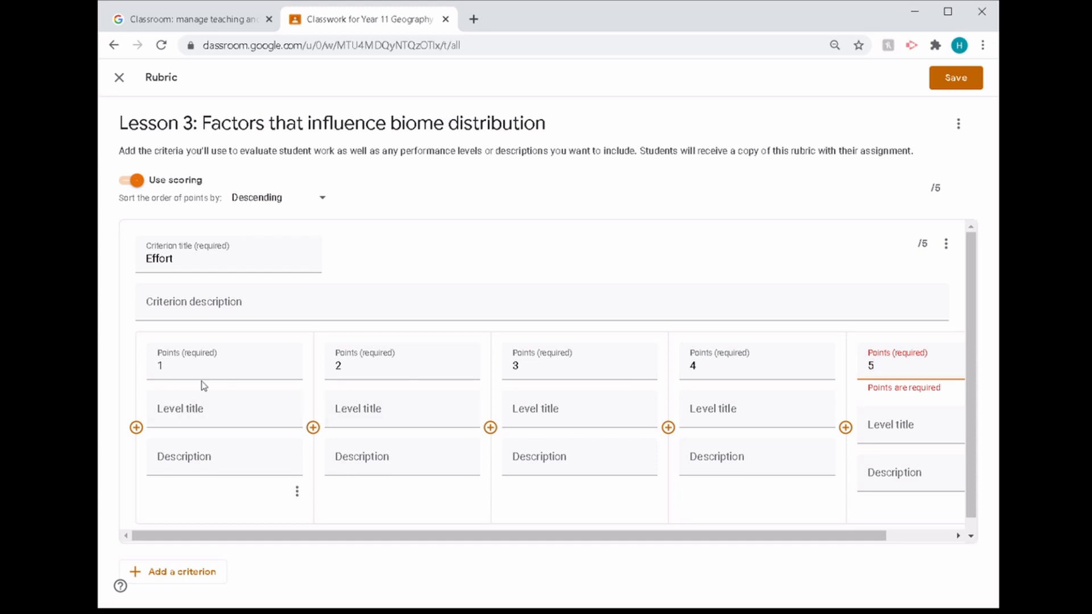
Step: Title the Effort levels Excellent, Good, Adequate, Poor and No work from 5 down to 1 points, with a description for each
left_click(201, 419)
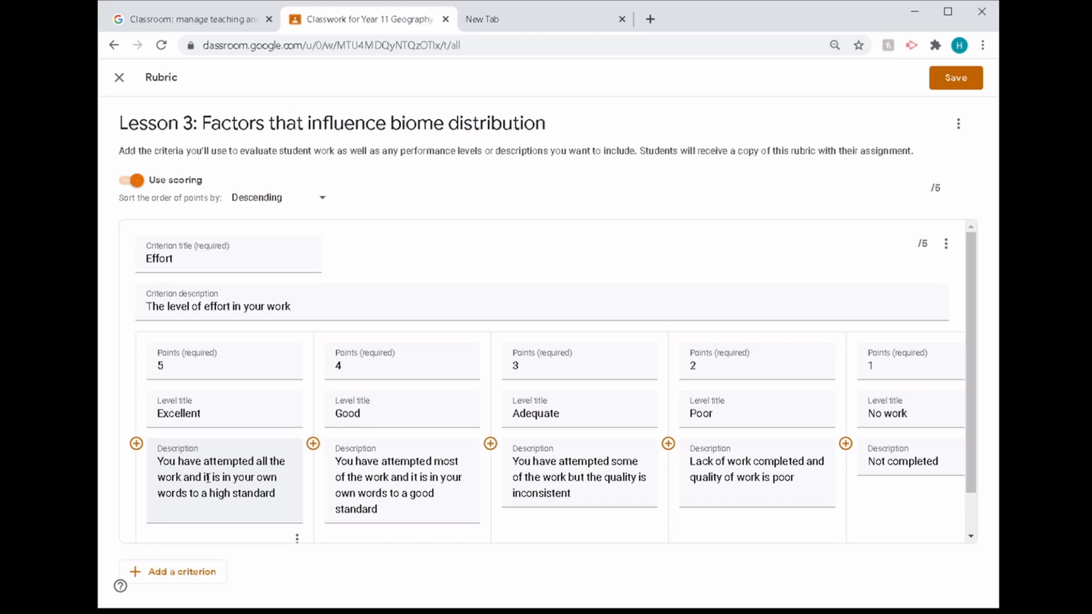
scroll(208, 478, "down", 1)
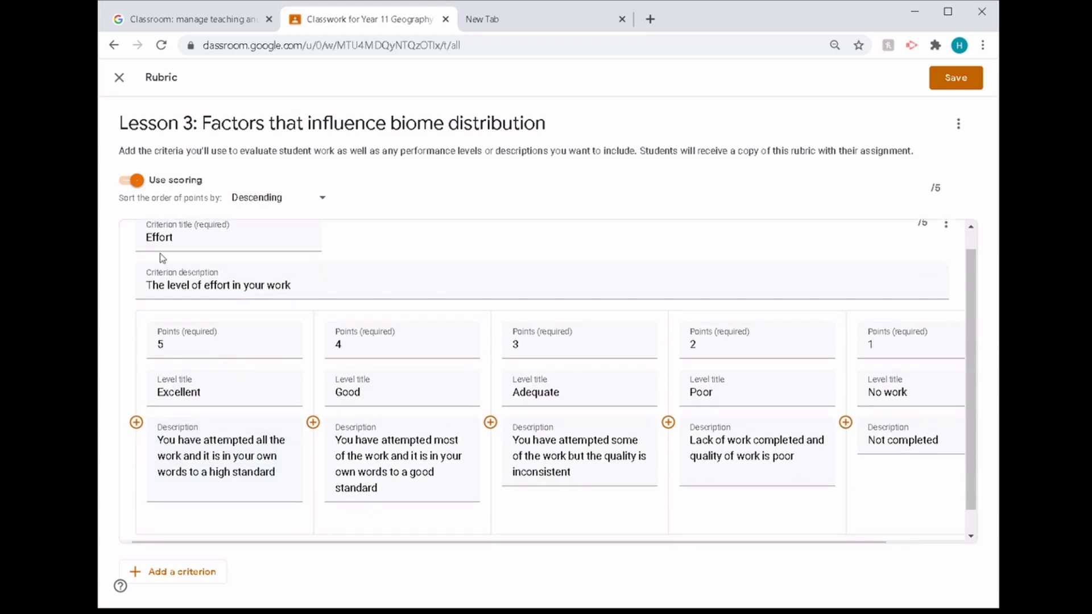
scroll(314, 282, "up", 1)
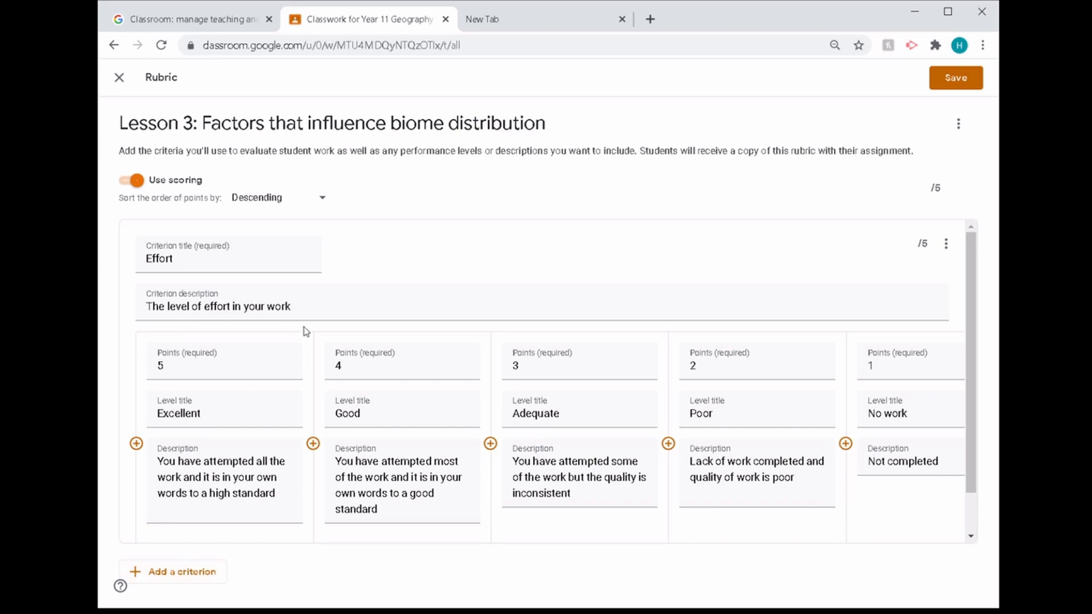
Step: Add a second rubric criterion titled "Knowledge" and give it three additional levels
scroll(305, 331, "down", 2)
left_click(181, 575)
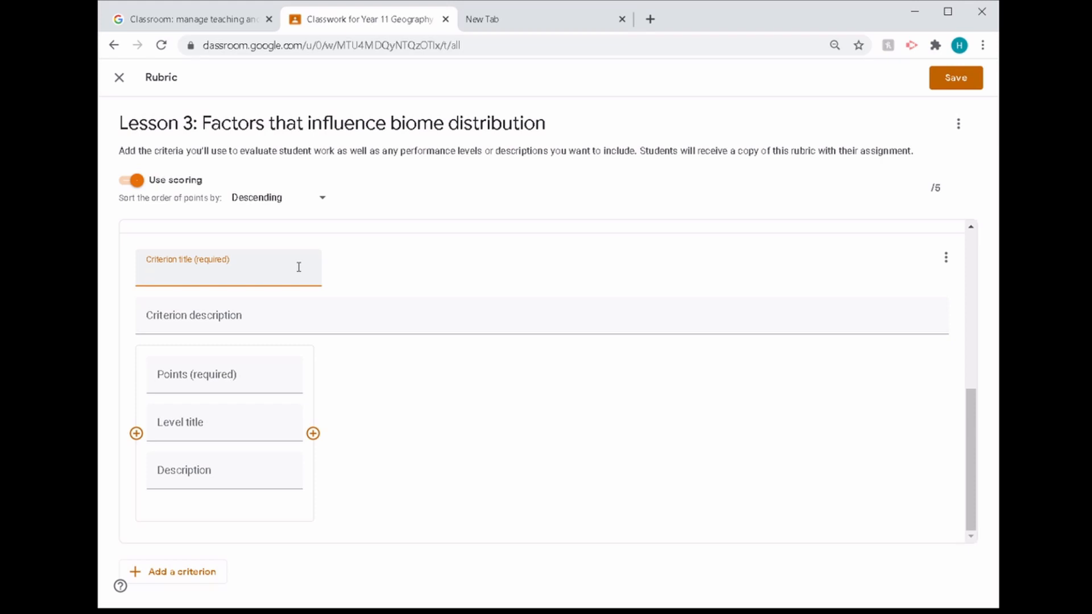
type("Knowledge")
left_click(313, 434)
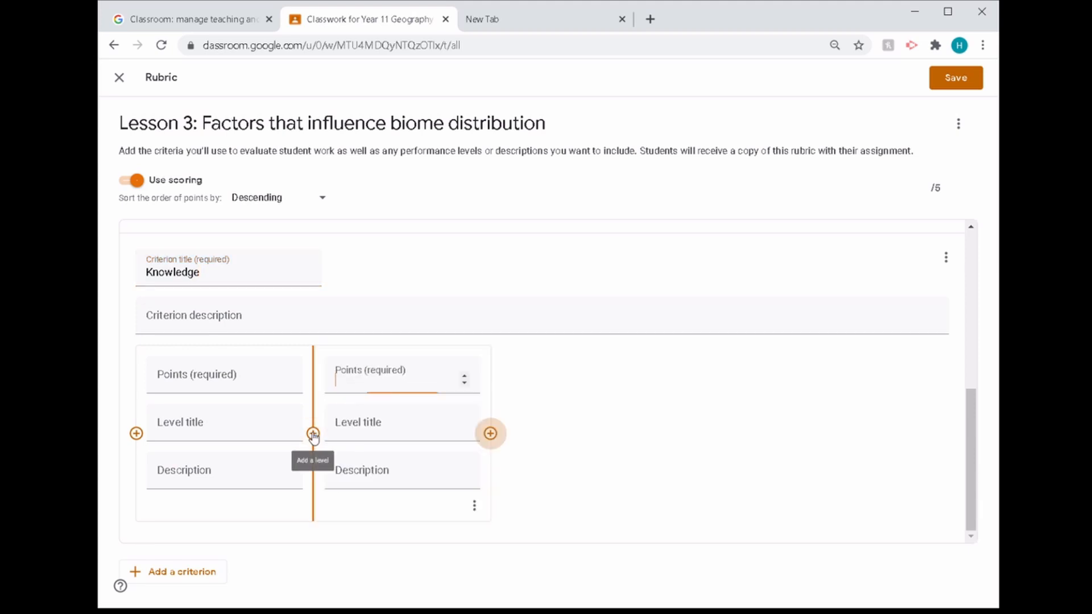
left_click(490, 433)
left_click(675, 435)
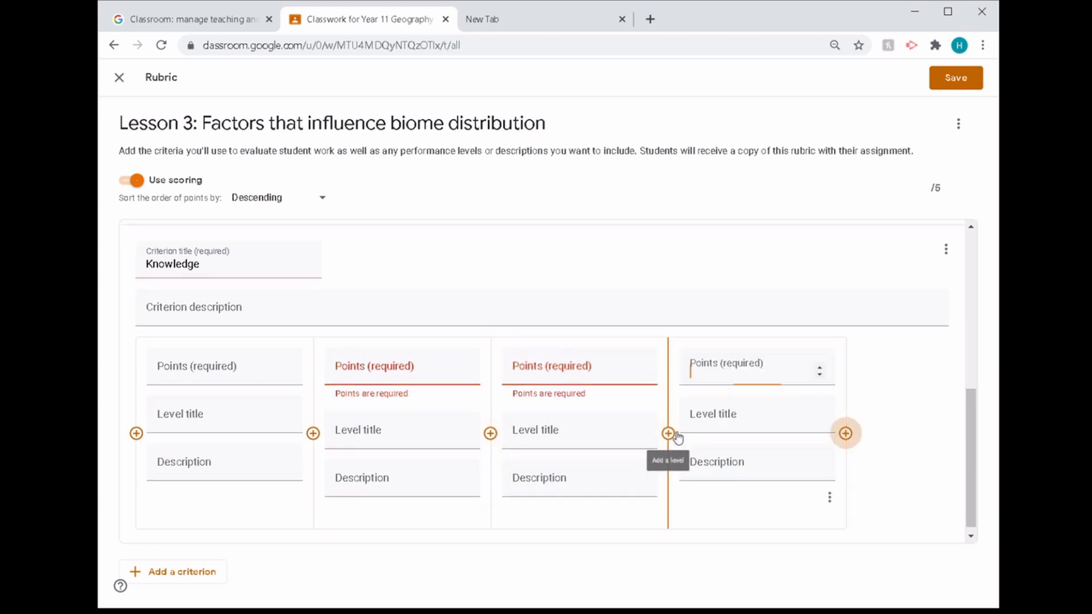
Step: Delete the Knowledge criterion from the rubric
scroll(622, 249, "up", 2)
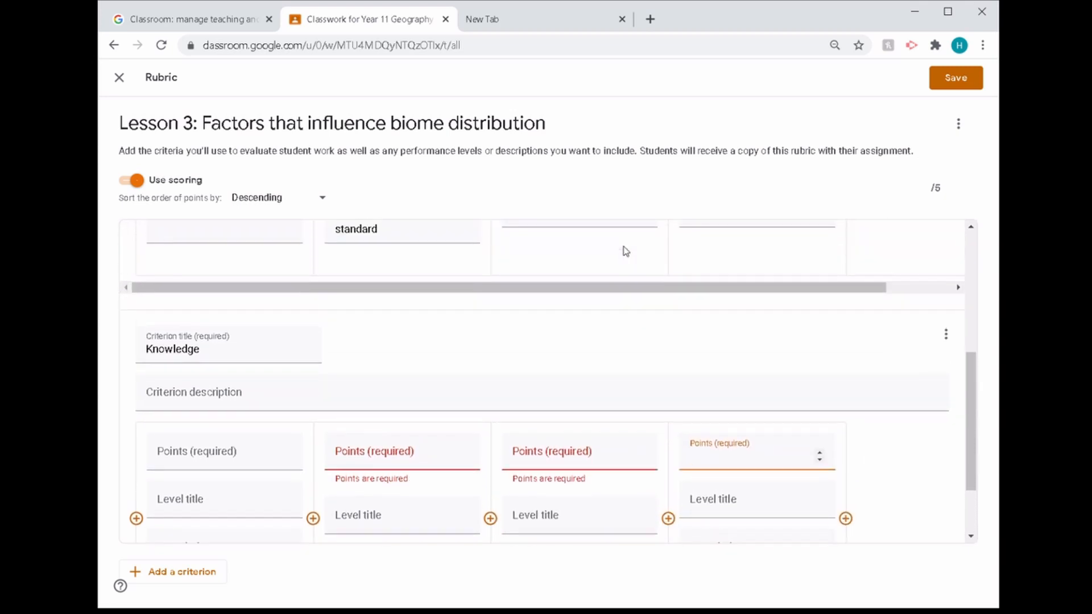
left_click(946, 334)
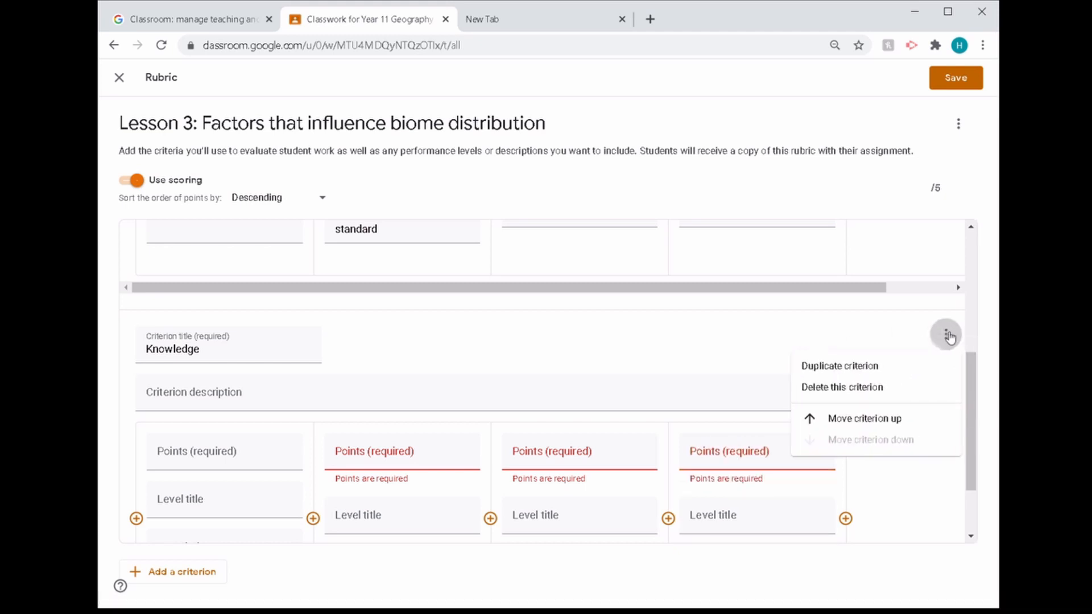
left_click(883, 391)
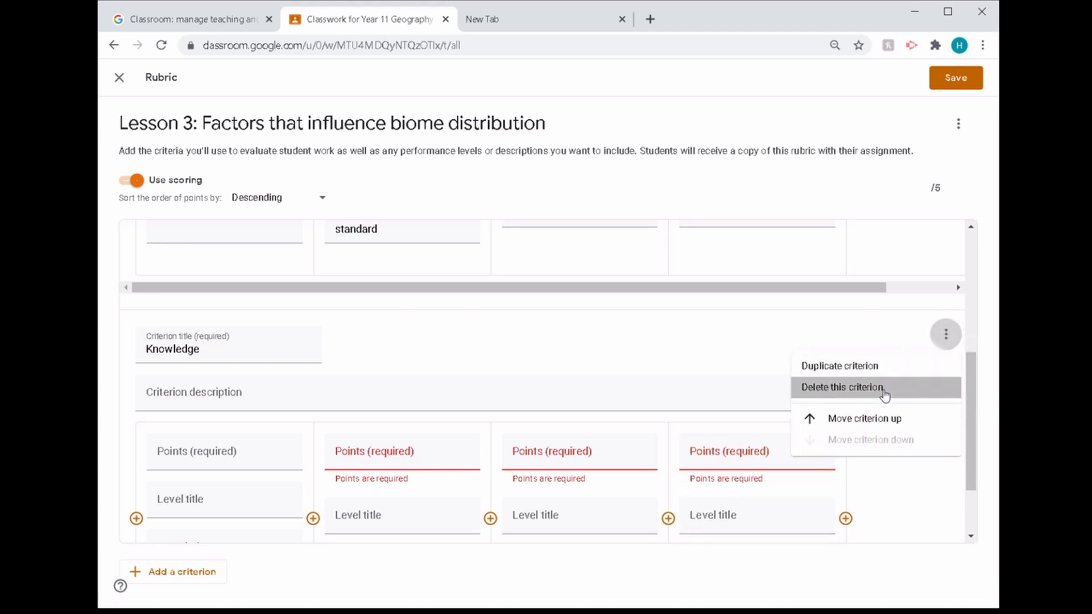
Step: Save the rubric to the assignment and assign the work to all students
scroll(589, 358, "up", 1)
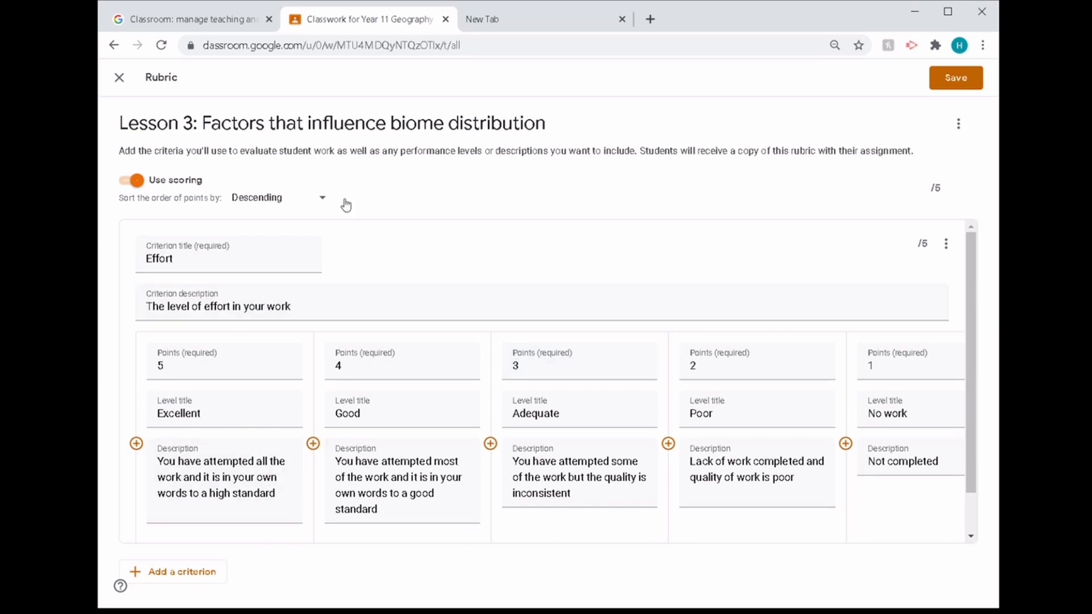
left_click(941, 86)
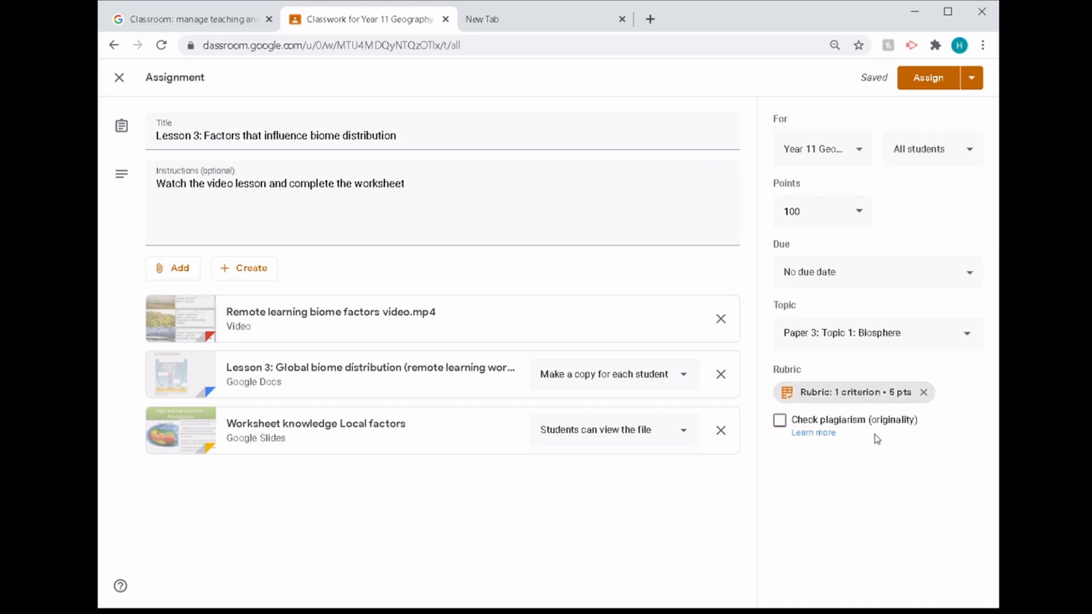
left_click(926, 80)
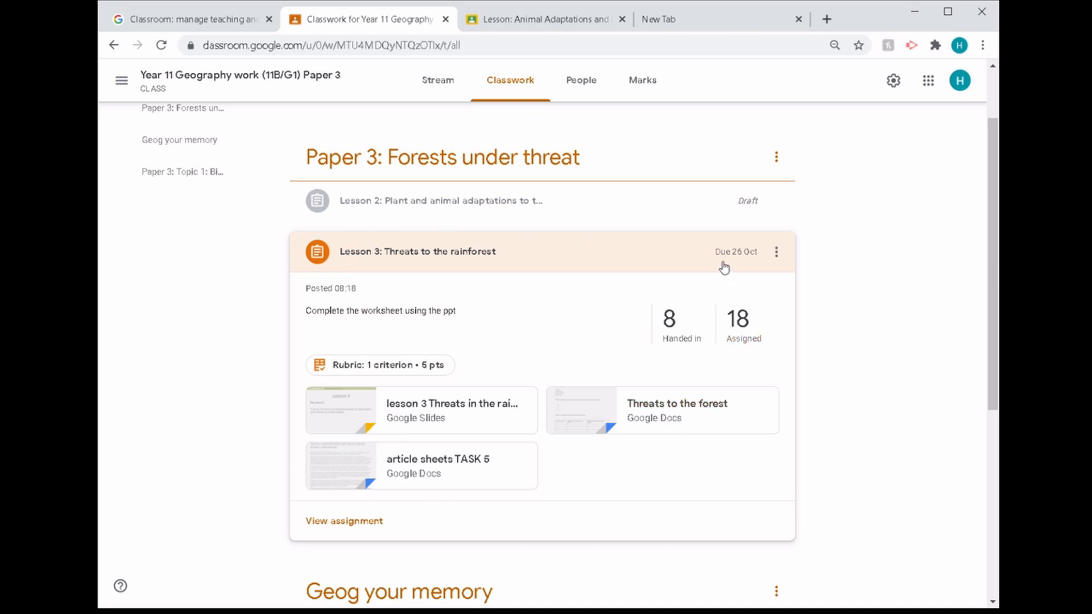
Step: Open the handed-in student work for the assignment "Lesson 3: Threats to the rainforest"
scroll(634, 522, "down", 6)
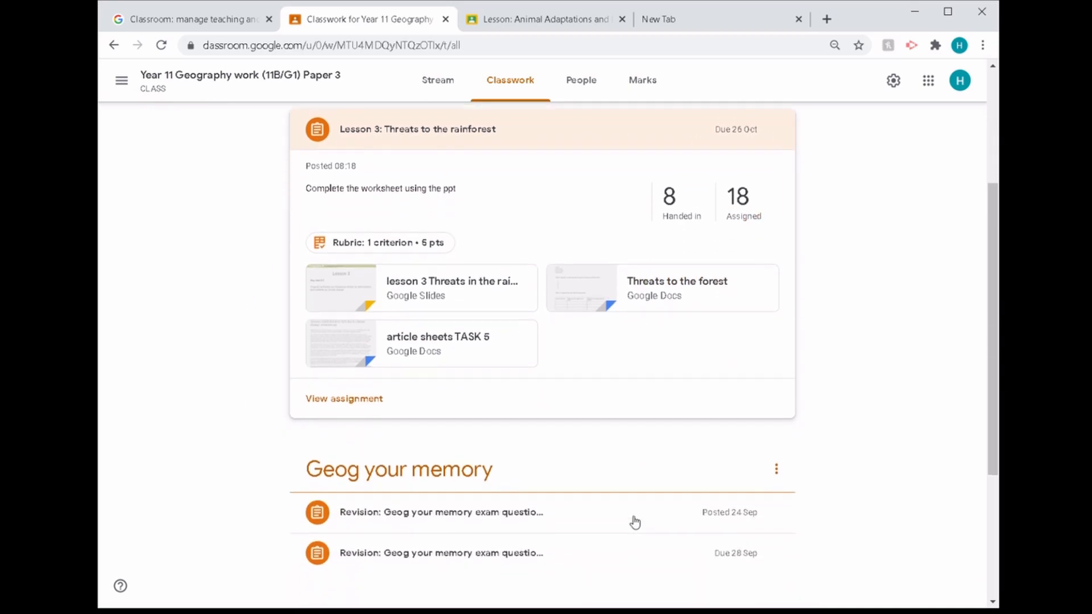
scroll(635, 522, "up", 5)
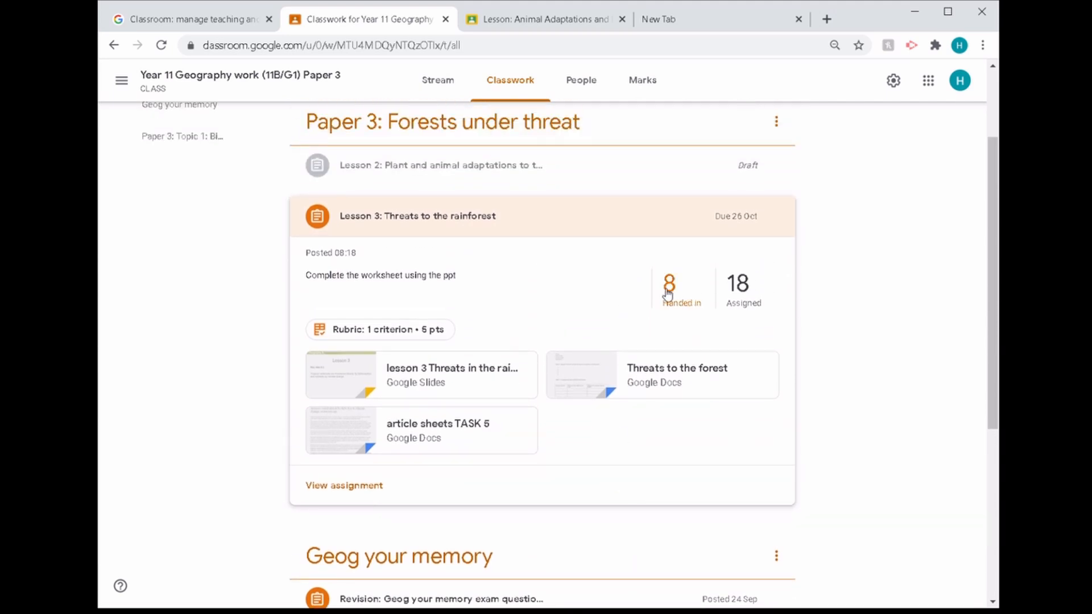
left_click(681, 293)
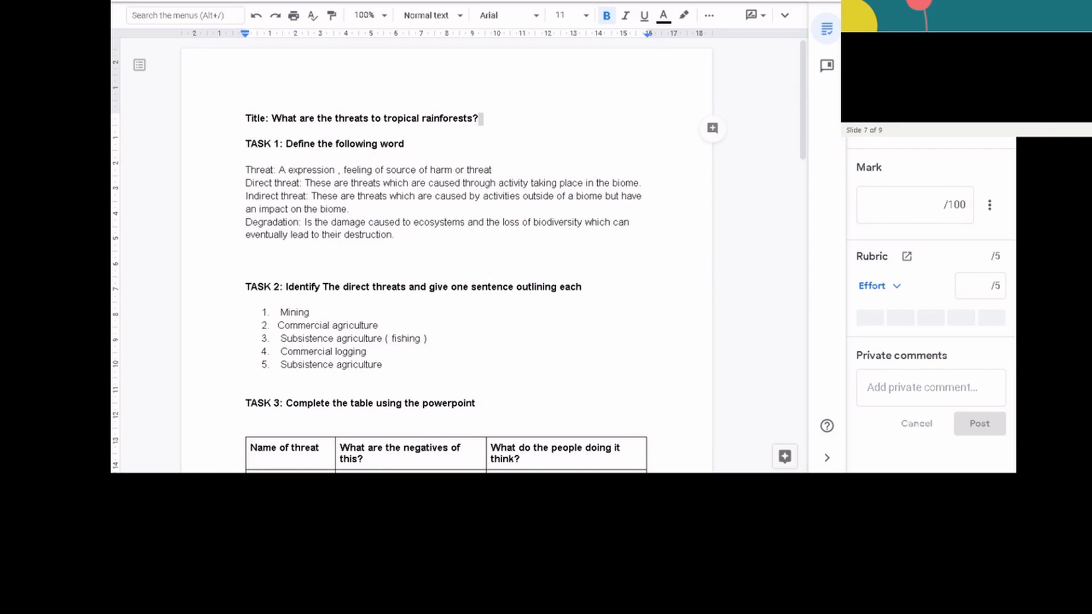
Step: Read through the student's submitted rainforest threats worksheet from Task 1 to the plenary
left_click(579, 235)
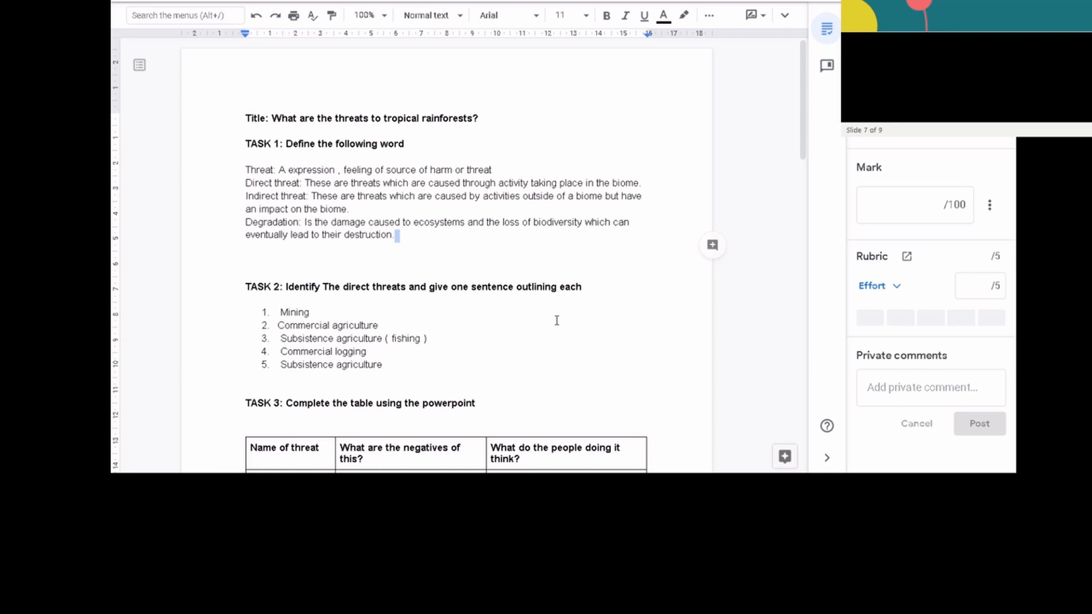
scroll(557, 320, "down", 2)
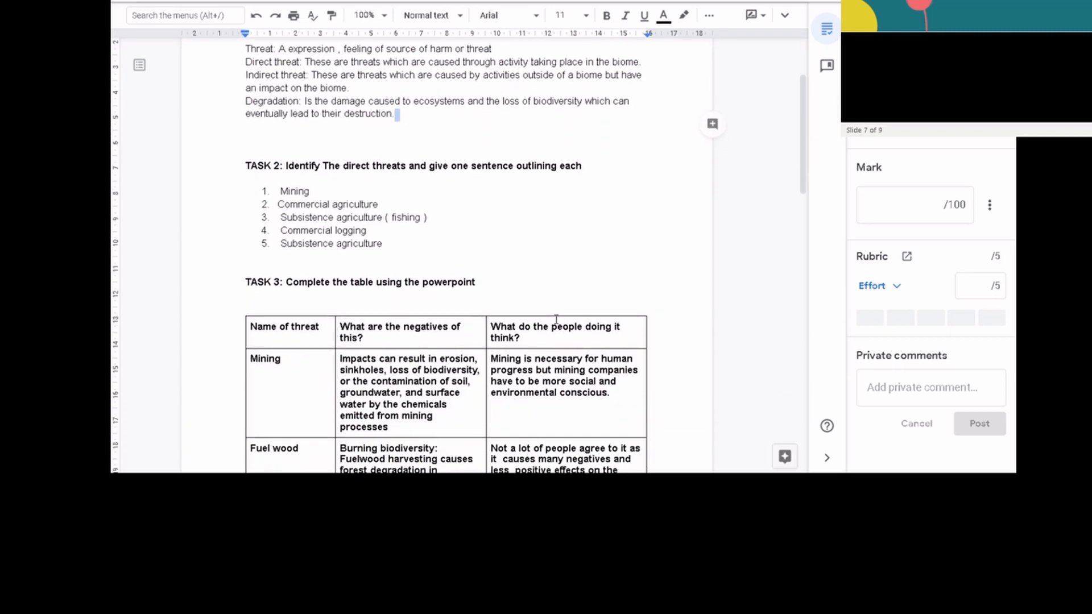
scroll(557, 320, "down", 6)
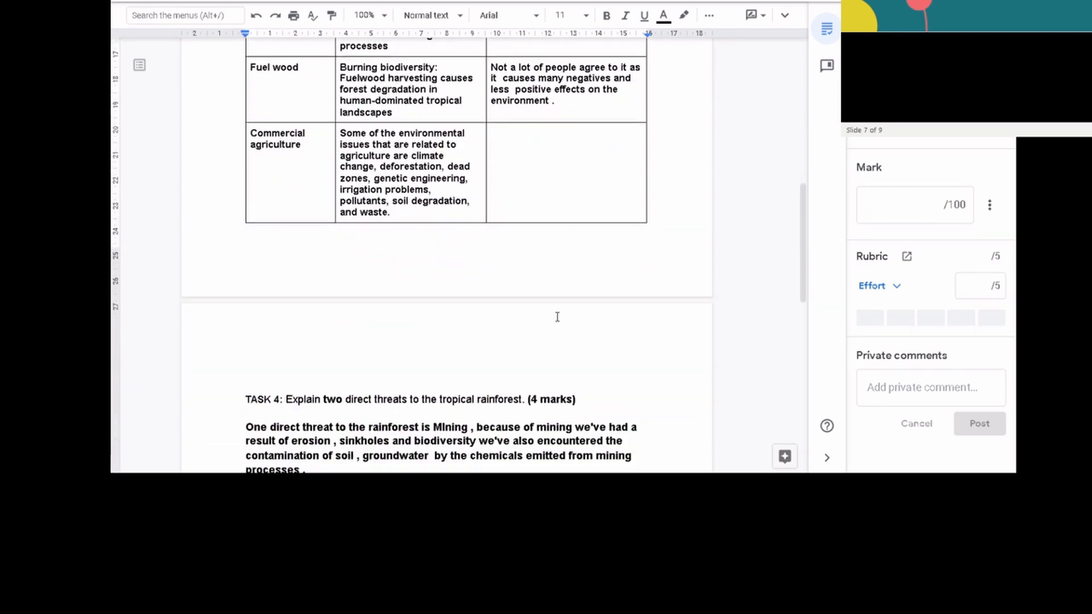
scroll(558, 317, "down", 5)
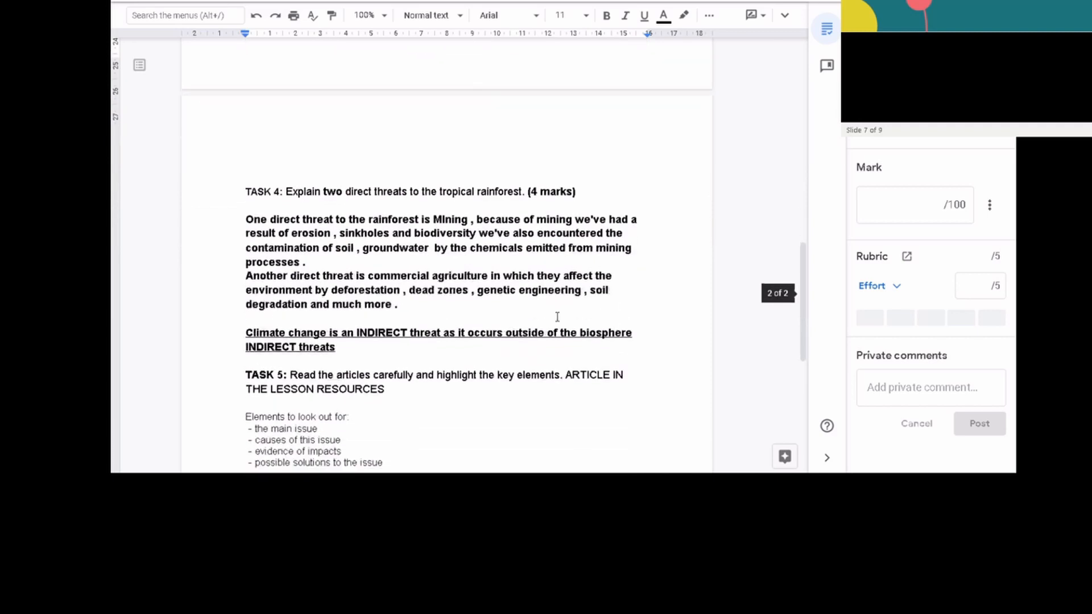
scroll(558, 317, "down", 2)
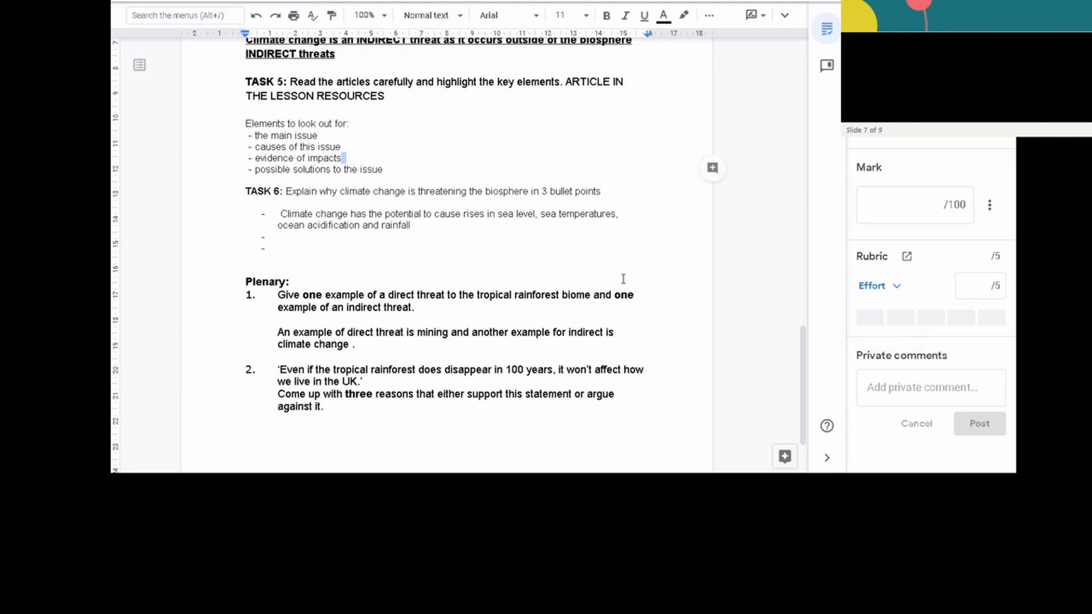
Step: Grade the student's rainforest worksheet as Good (4 pts) on the Effort rubric criterion
scroll(624, 279, "down", 2)
scroll(622, 276, "up", 3)
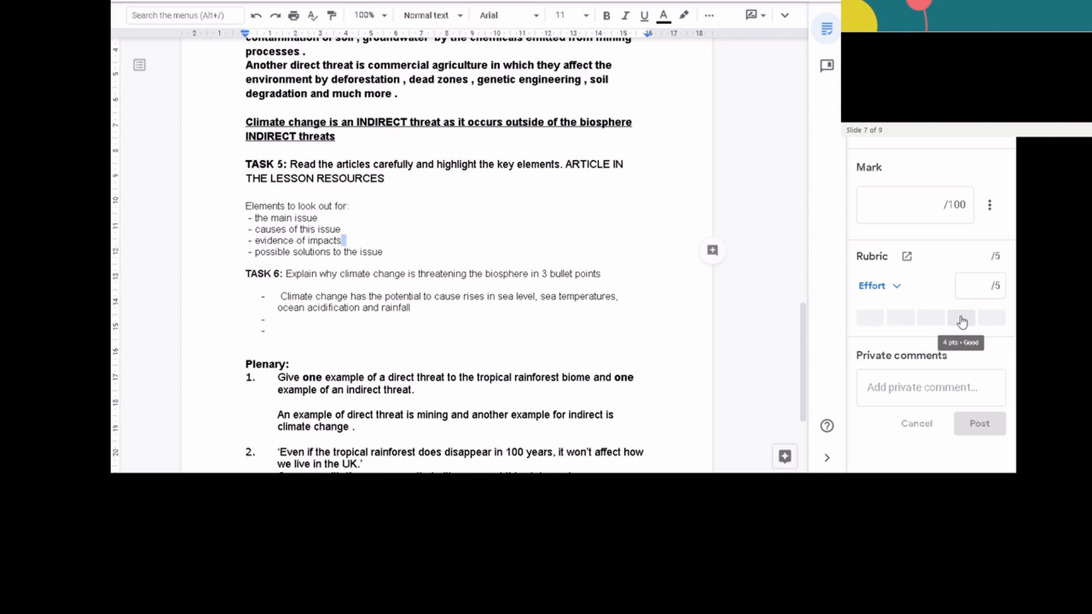
left_click(962, 319)
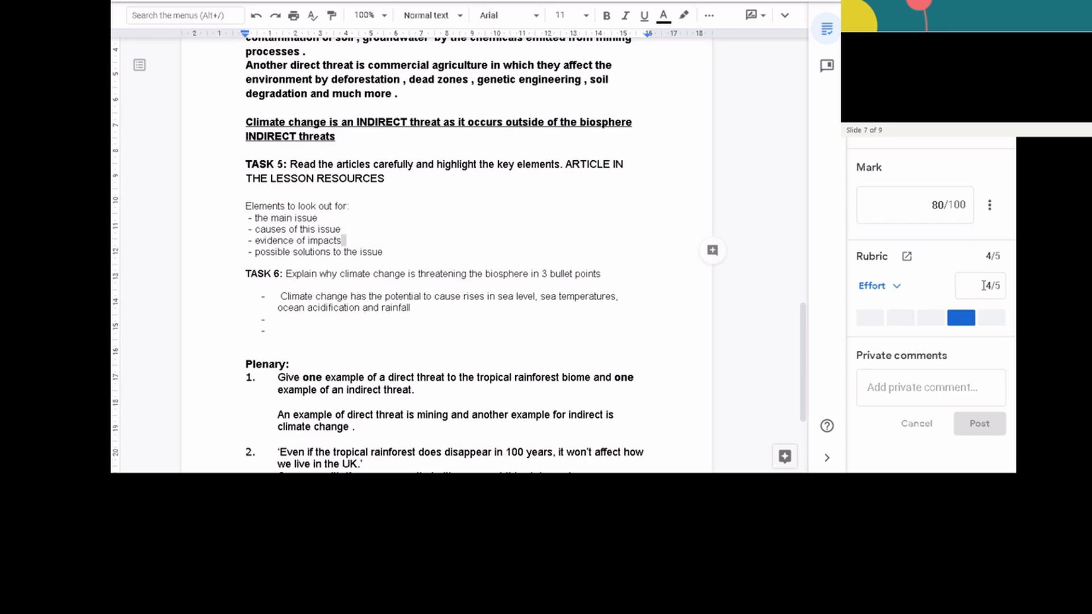
double_click(666, 251)
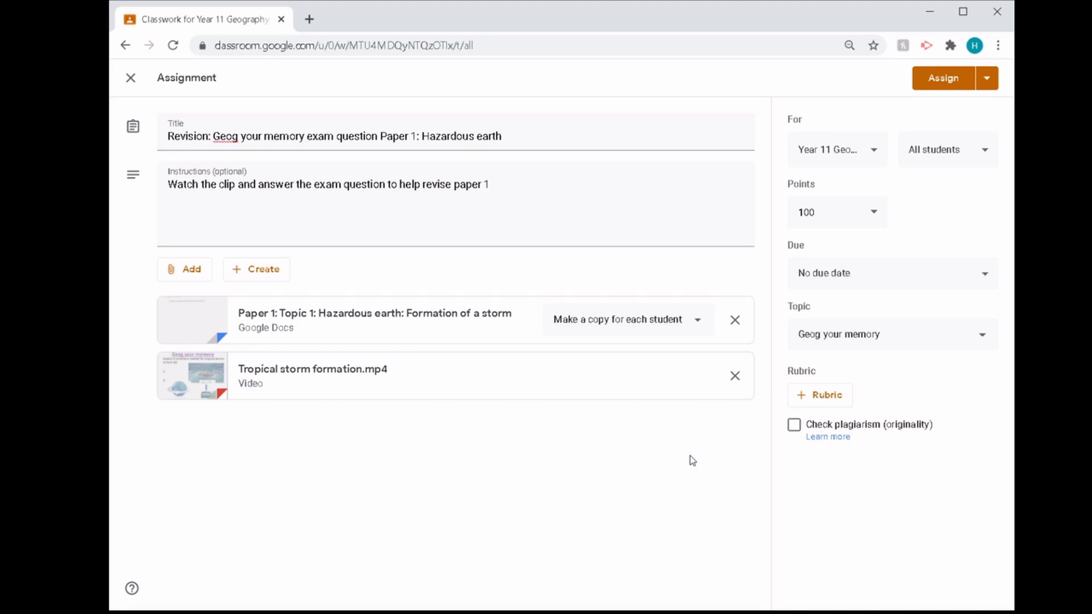
Step: Start reusing an existing rubric for the Hazardous earth revision assignment and look through the Year 11 Geography work (11B/G1) rubrics
left_click(817, 400)
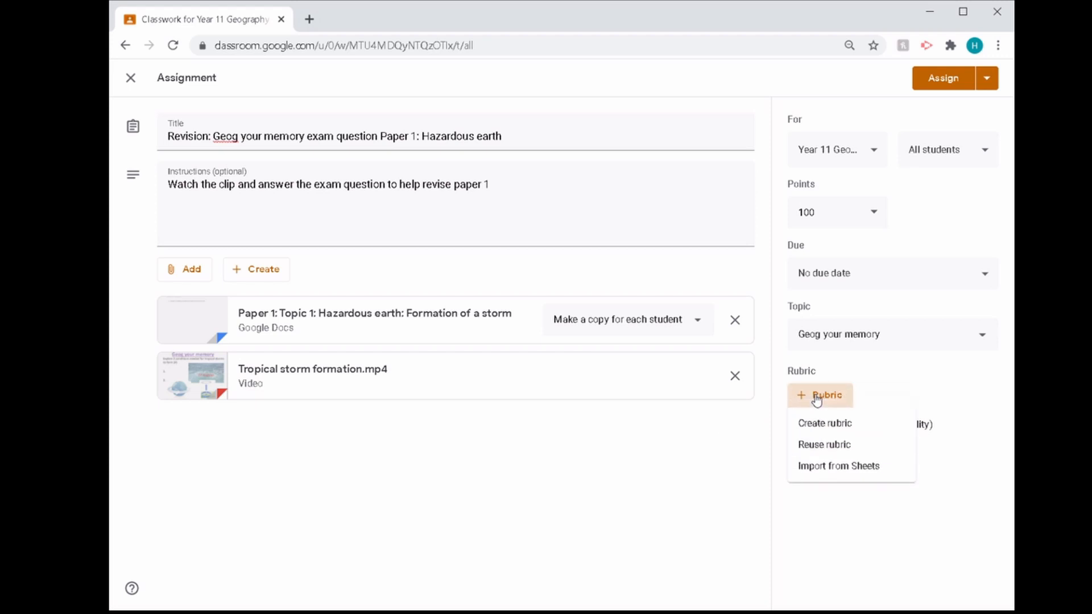
left_click(861, 445)
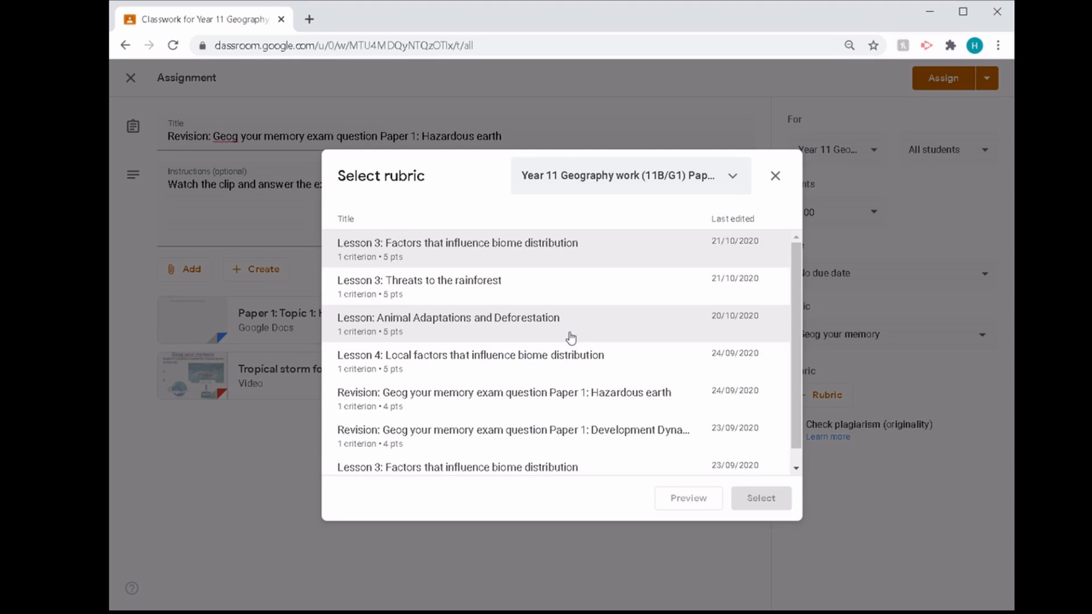
scroll(577, 372, "down", 1)
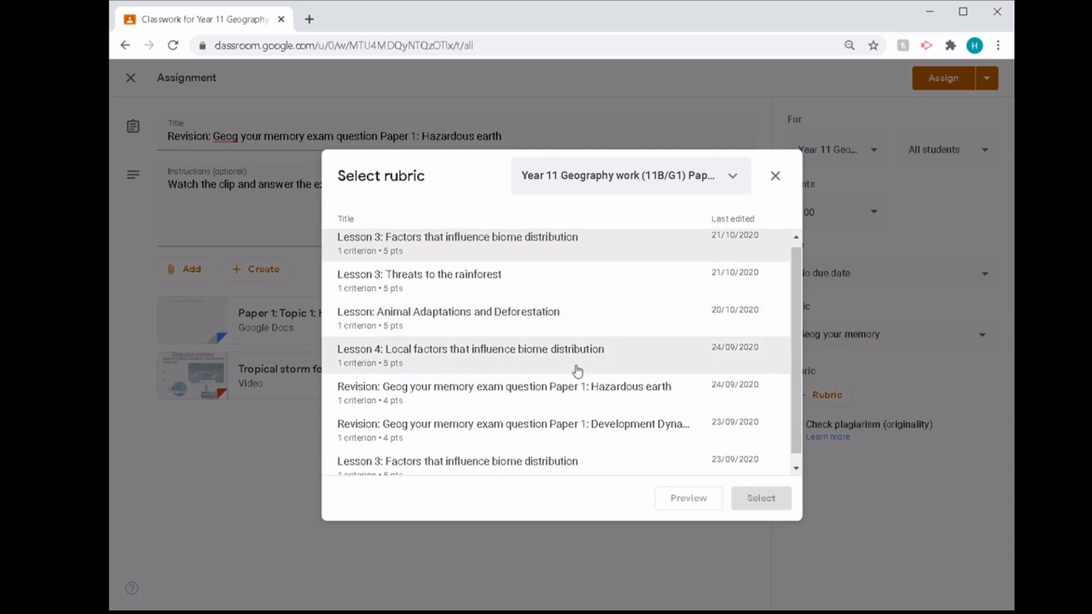
scroll(578, 372, "up", 1)
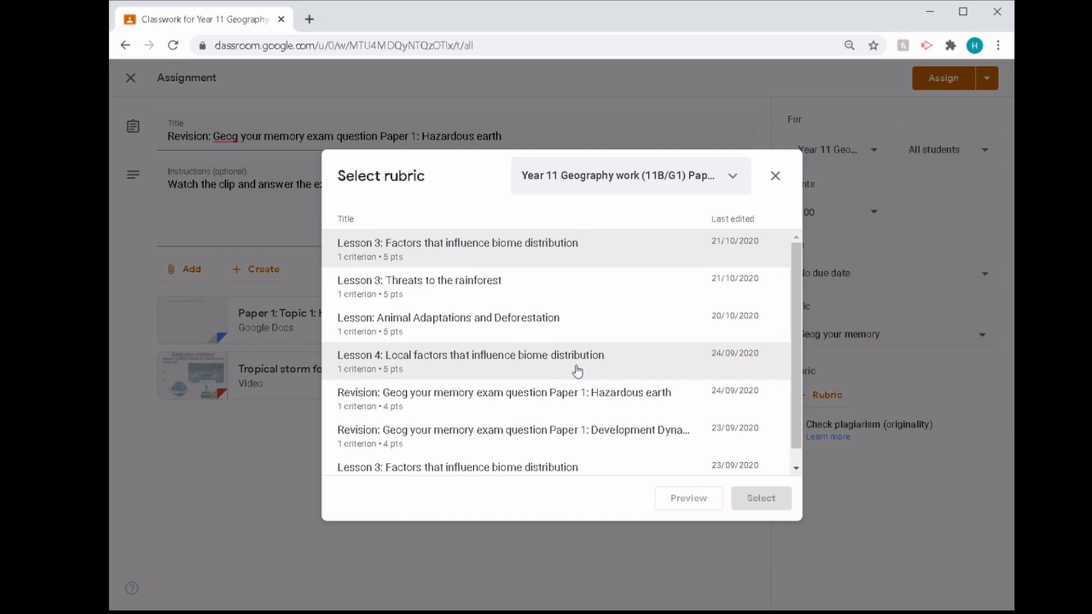
scroll(578, 372, "down", 1)
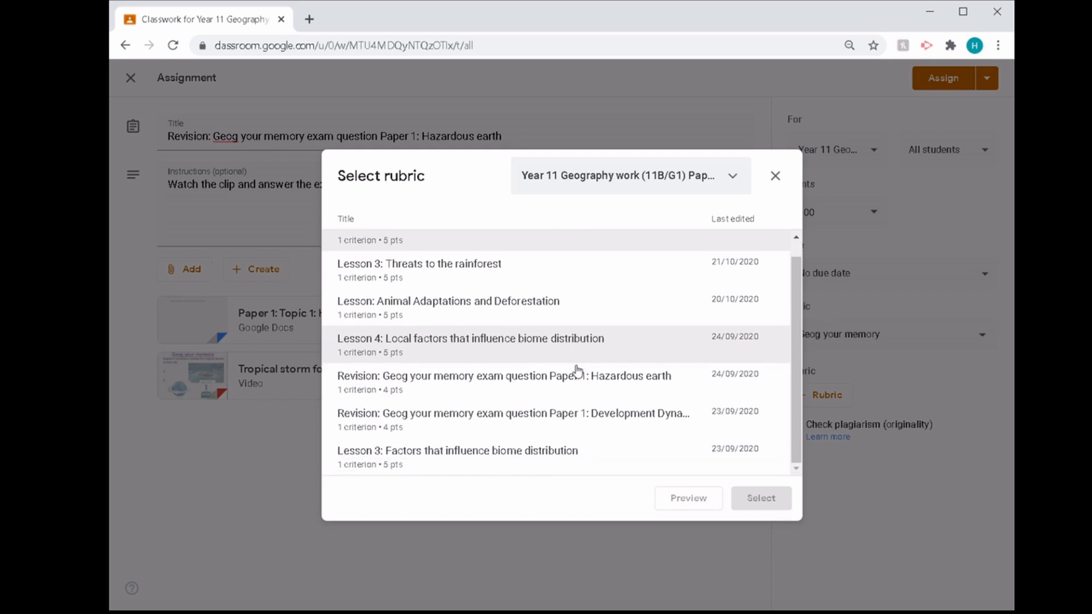
scroll(578, 372, "up", 1)
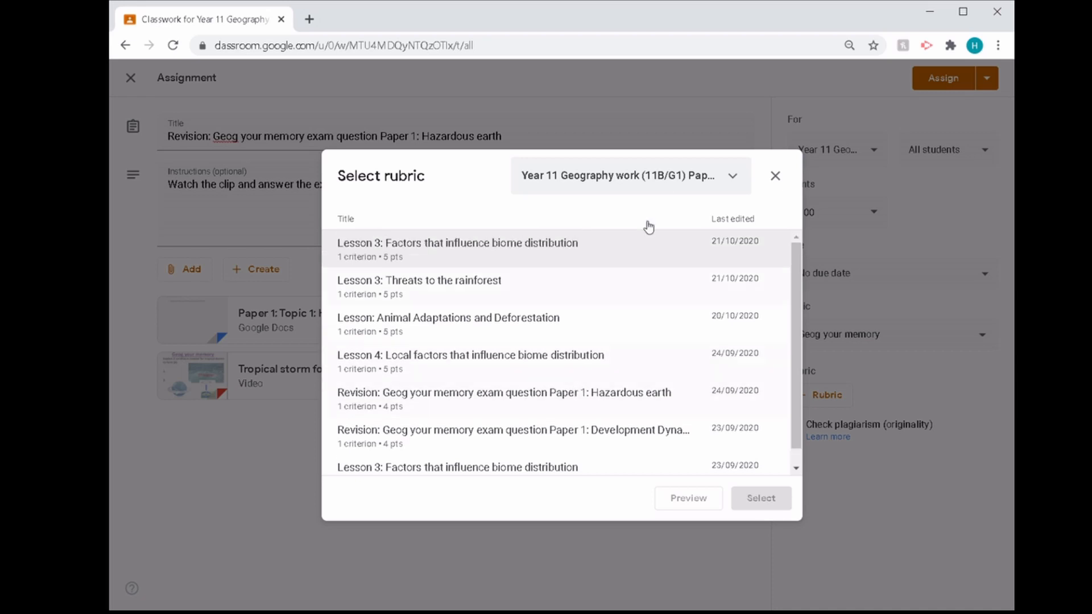
Step: Attach the "Lesson 4: Types of employment part 2" rubric from the Geography work (10B/G3) Paper 2 class and review its Effort levels
left_click(674, 188)
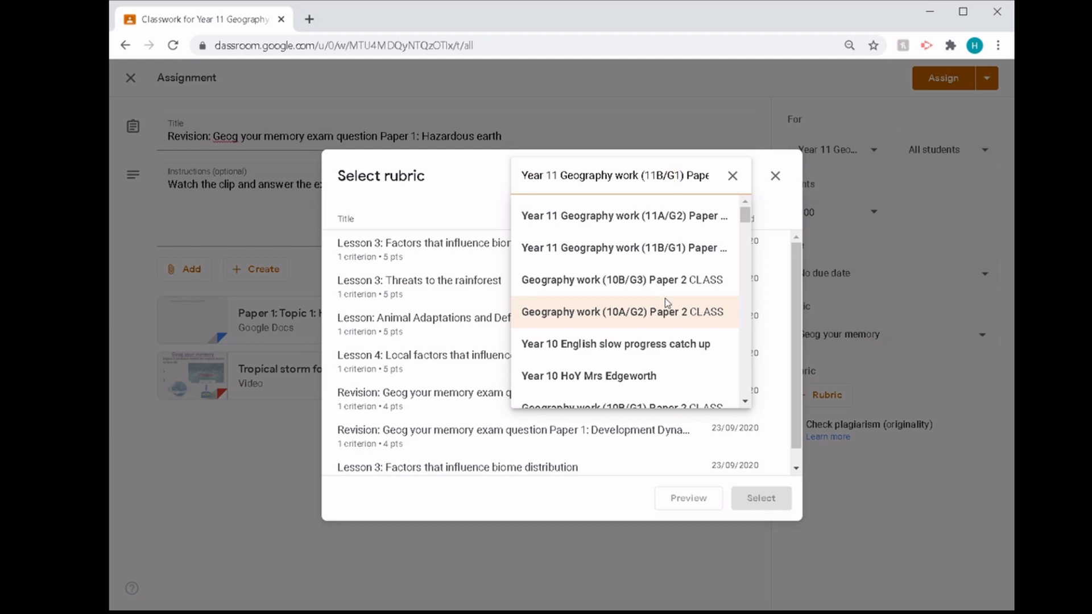
scroll(664, 298, "down", 1)
scroll(664, 298, "up", 1)
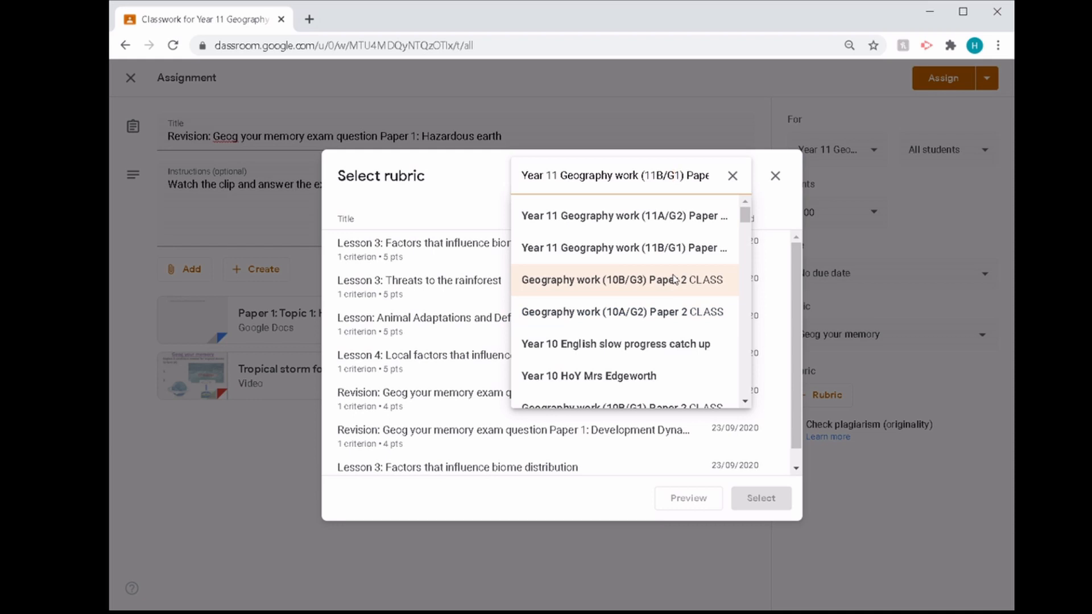
left_click(675, 280)
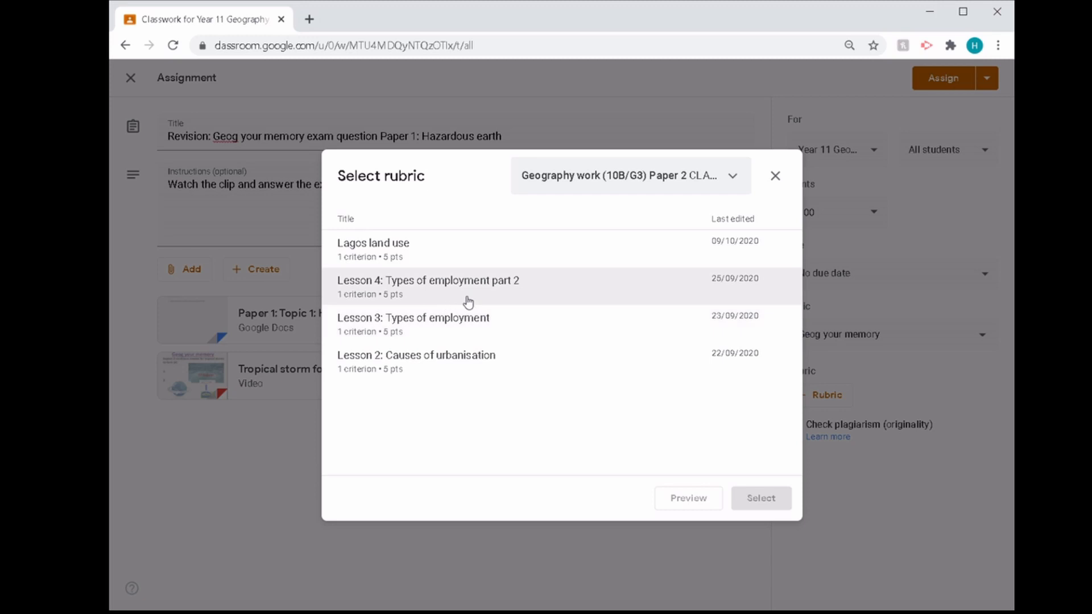
left_click(531, 294)
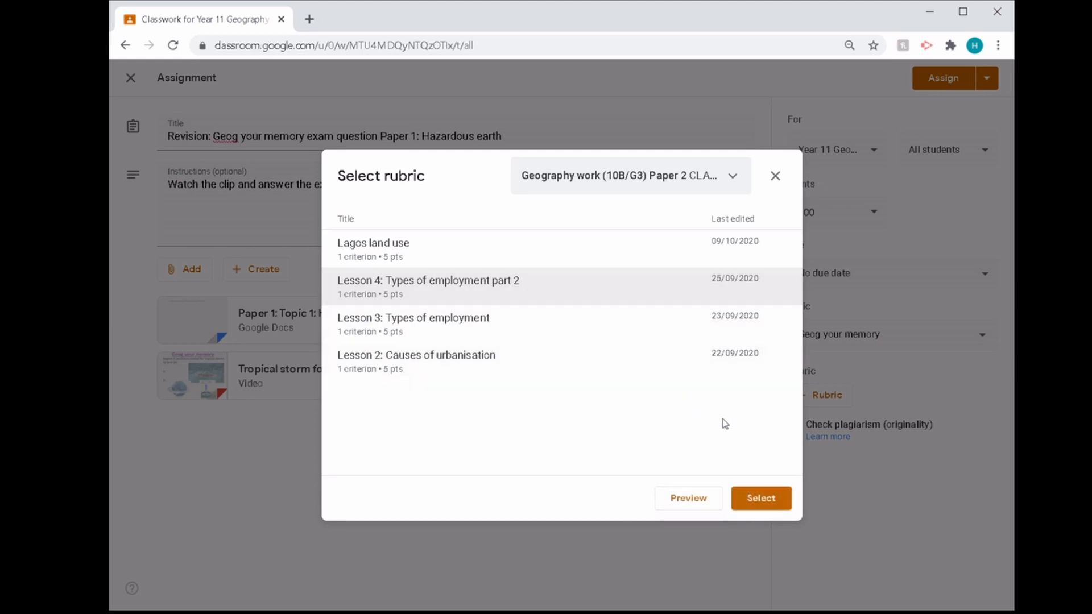
left_click(762, 499)
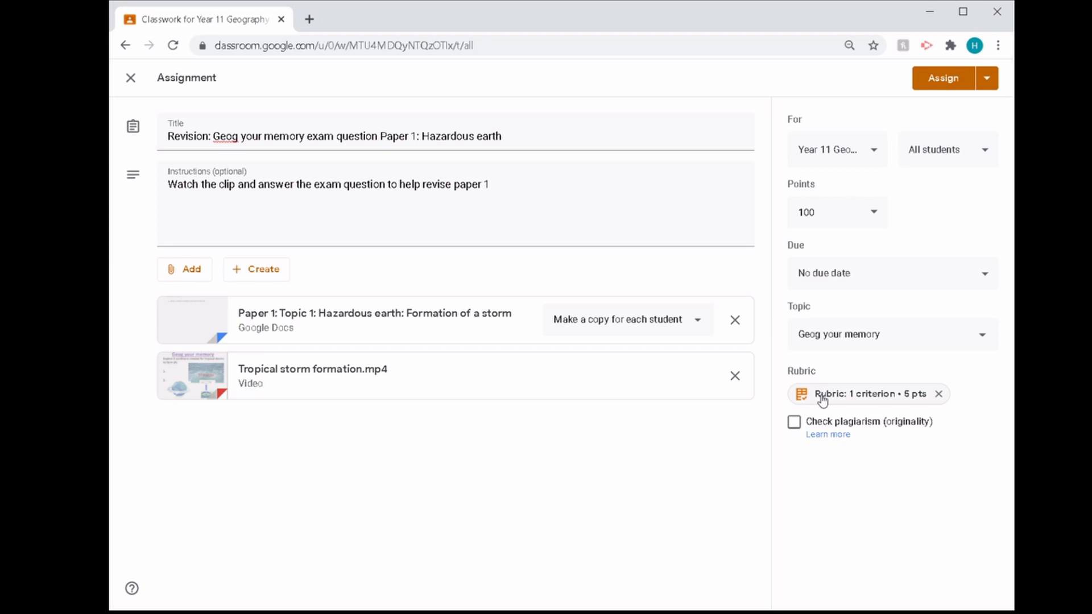
left_click(822, 400)
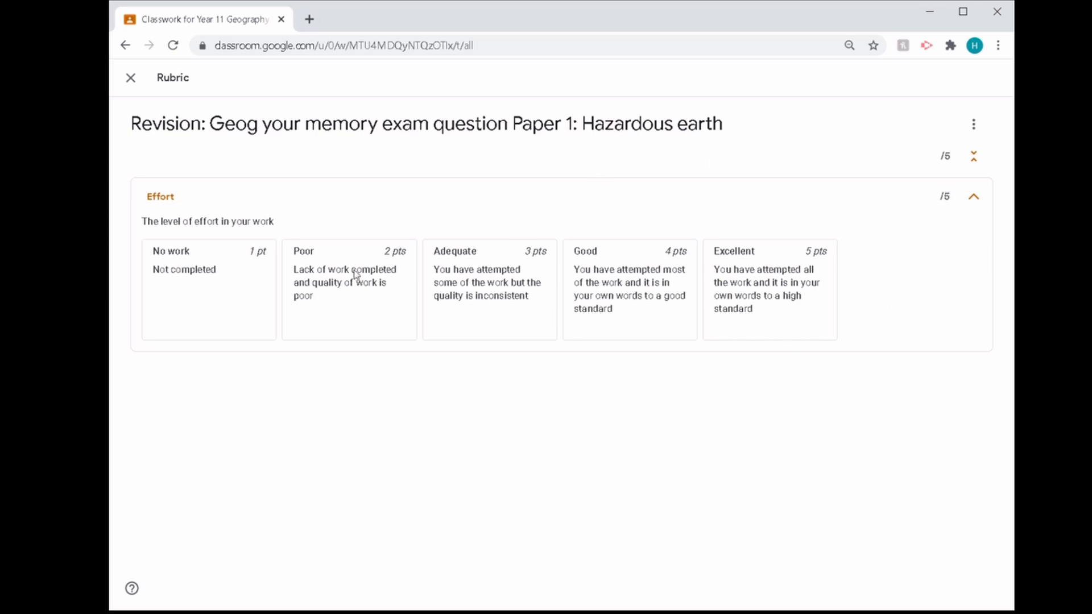
left_click(131, 80)
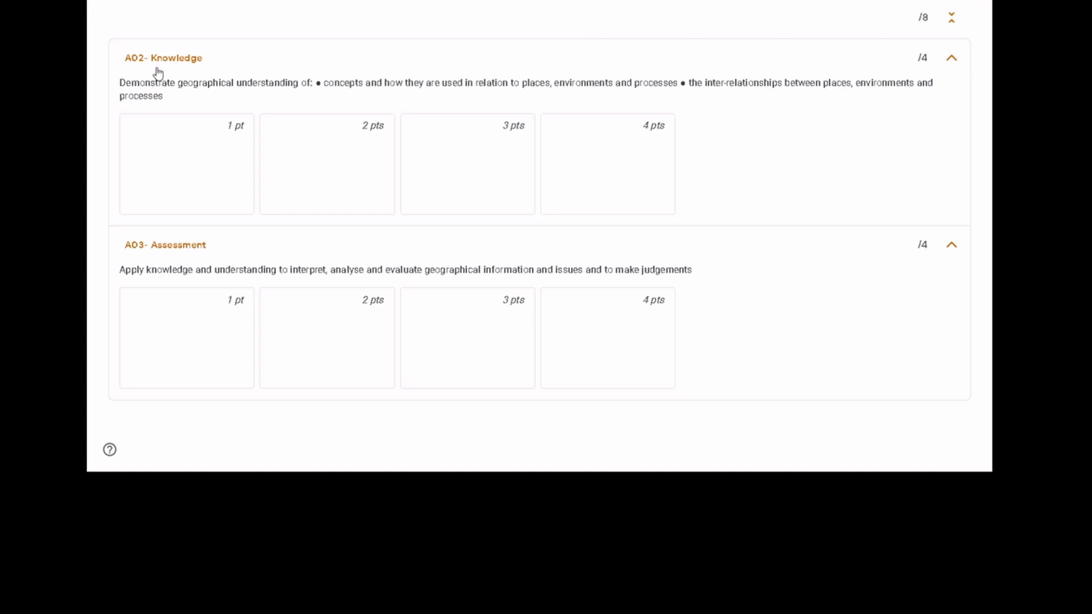
left_click(207, 69)
left_click(207, 69)
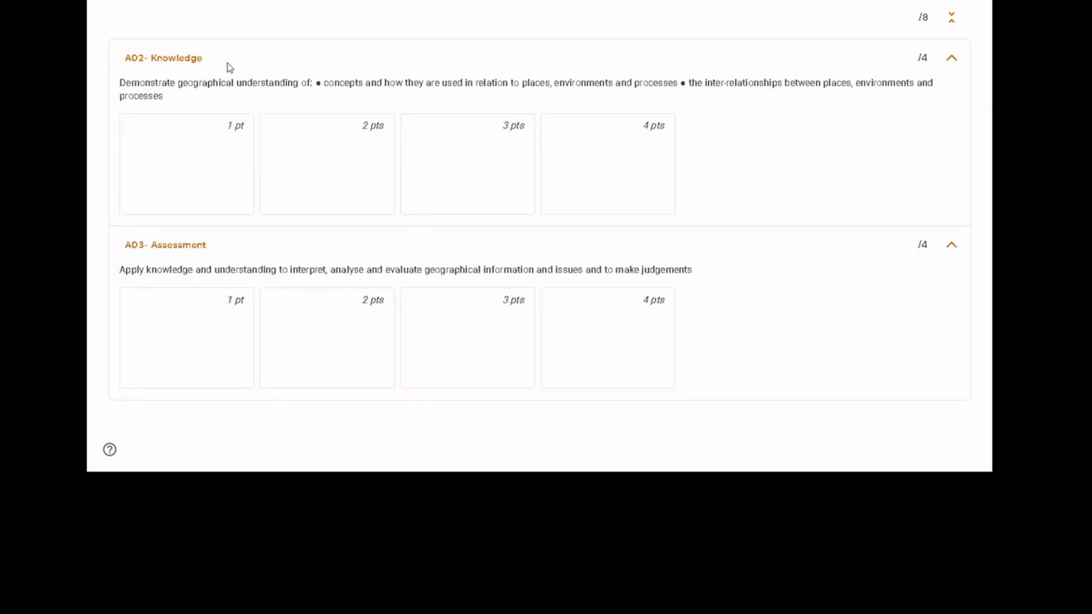